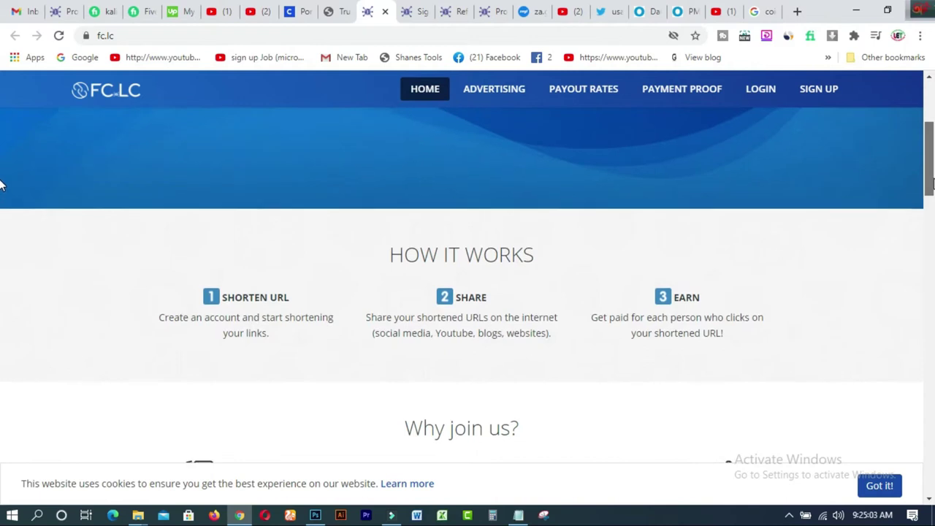
Examine the SimilarWeb traffic overview for fc.lc, from its ranks and visits down to its traffic sources.
scroll(2, 171, up, 1)
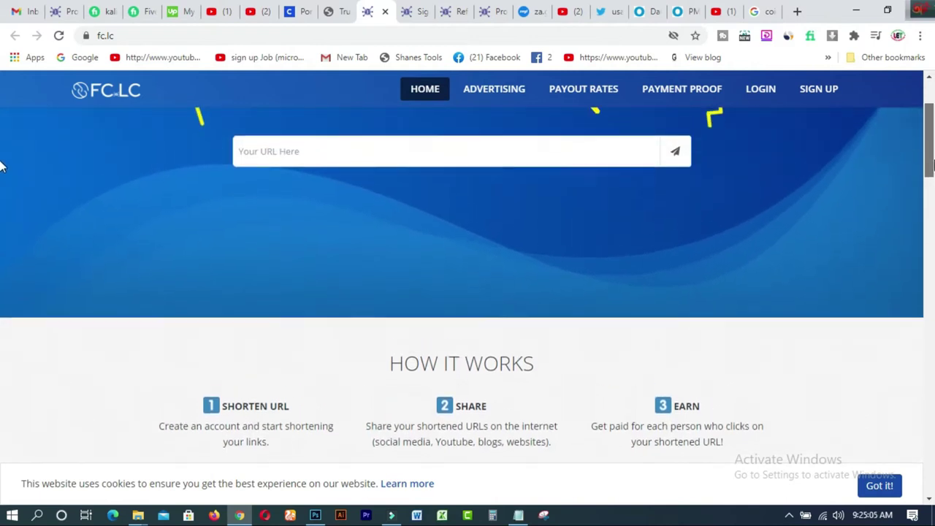
click(789, 36)
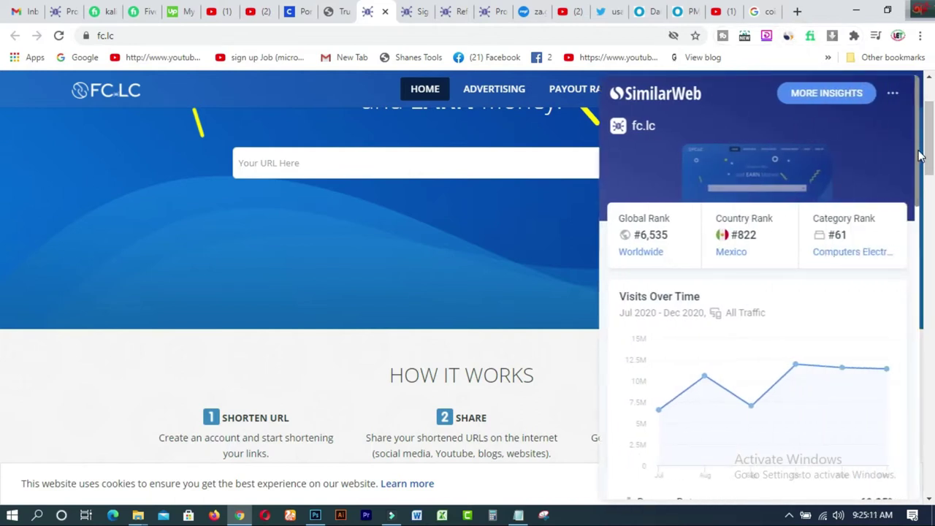
drag(919, 156, 913, 449)
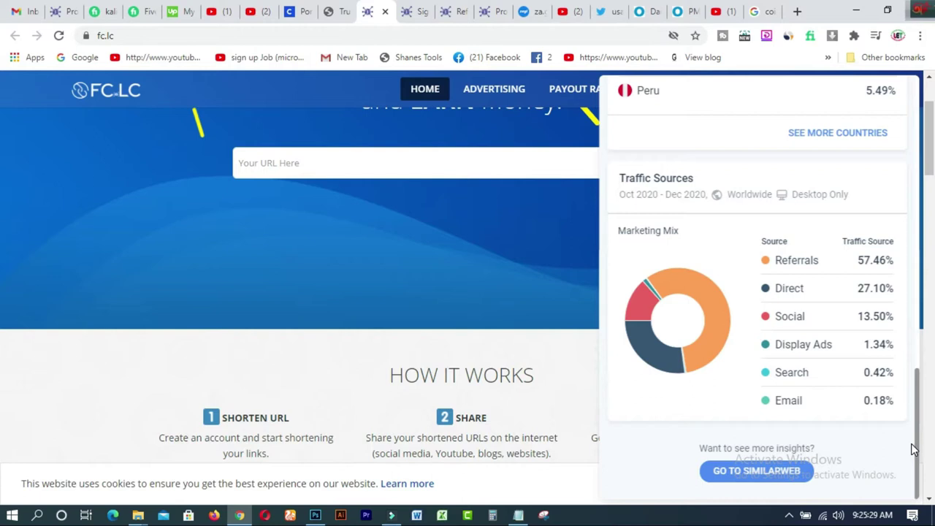
click(503, 245)
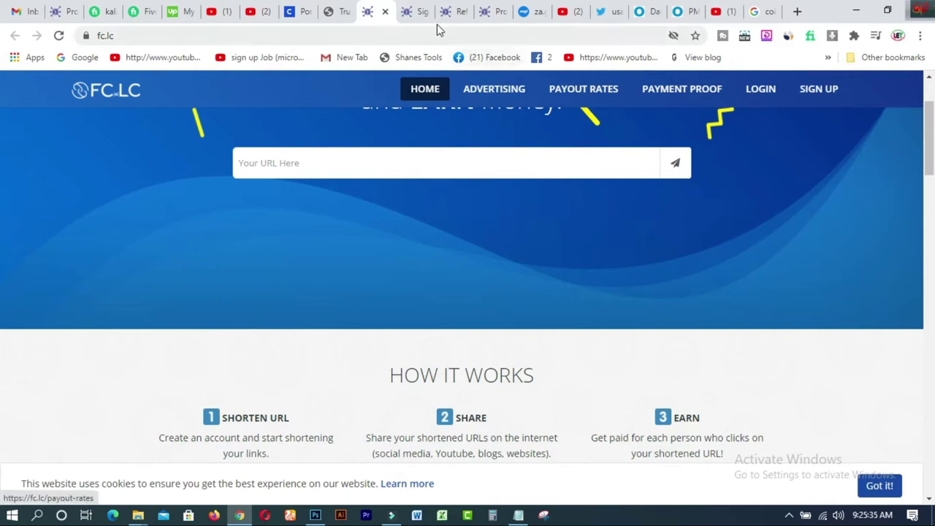
Open the FC.LC account registration page and complete its reCAPTCHA check by marking the squares with fire hydrants.
click(417, 13)
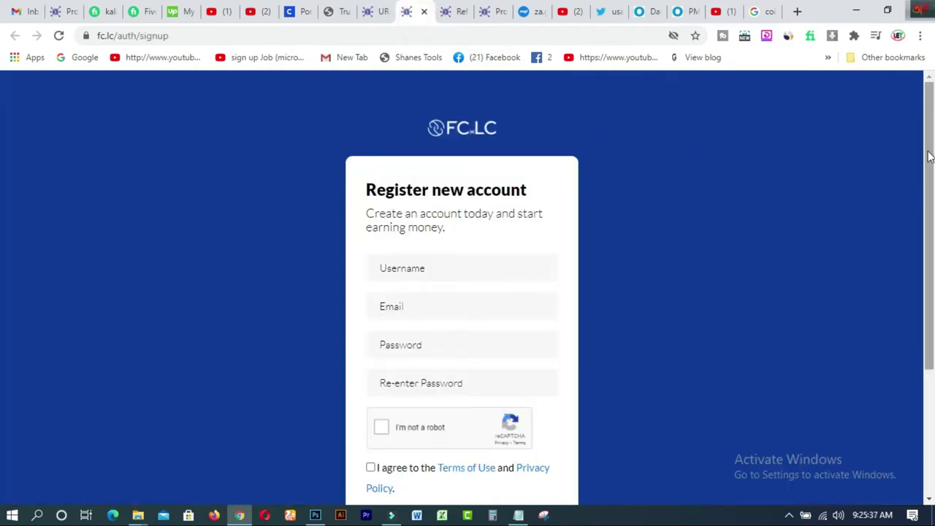
drag(928, 146, 925, 278)
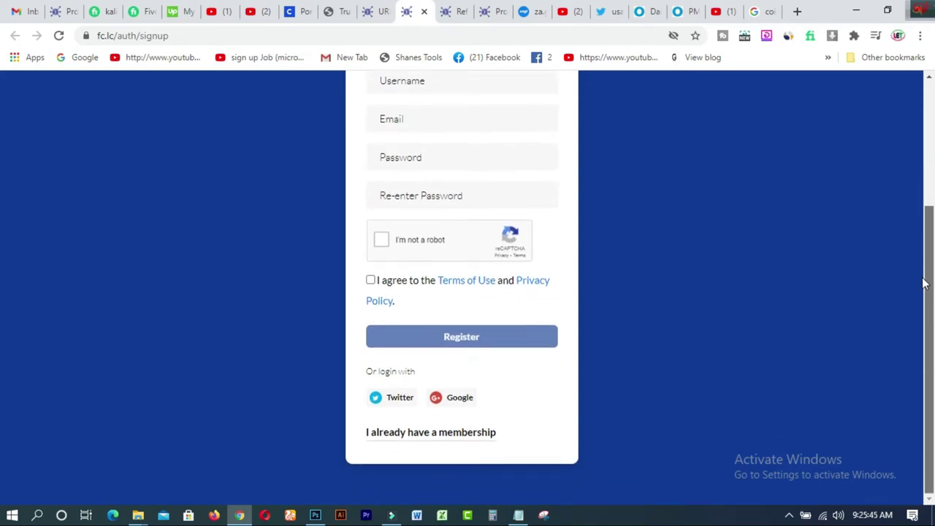
click(380, 247)
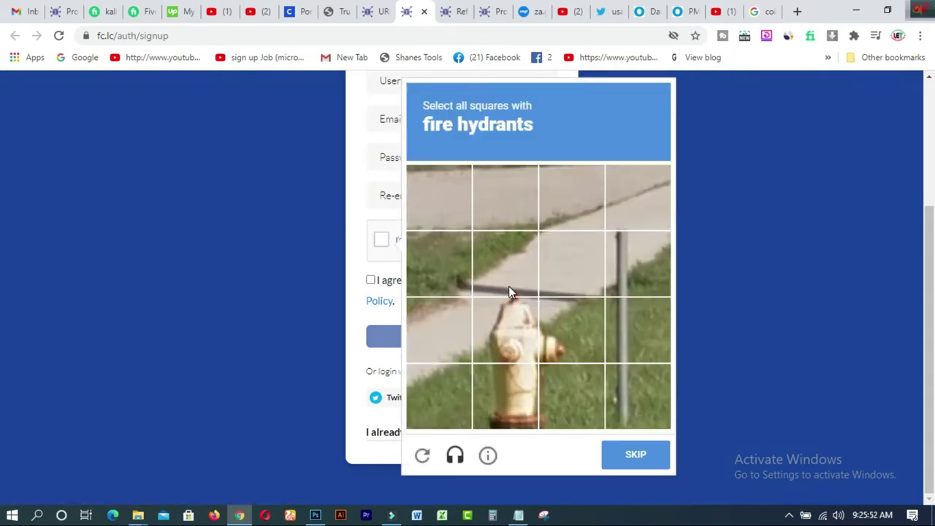
click(508, 285)
click(509, 327)
click(570, 338)
click(572, 402)
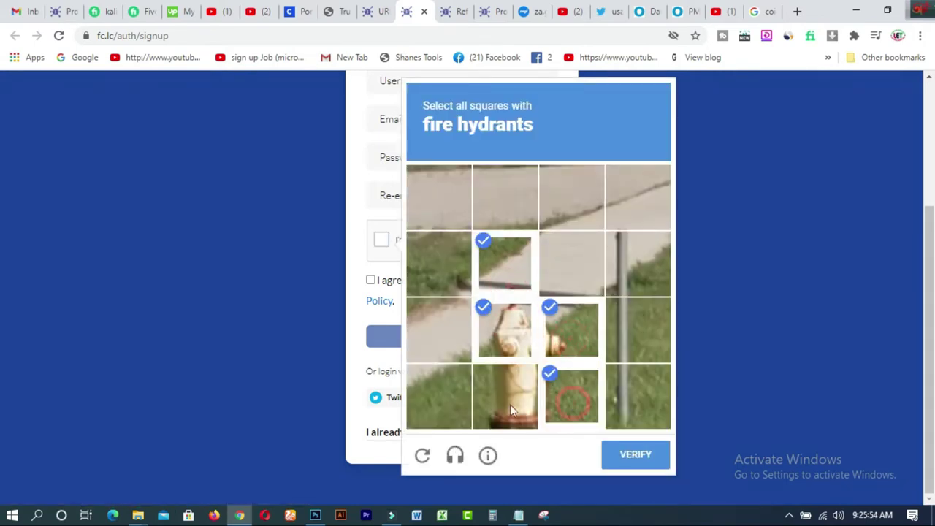
click(504, 404)
click(636, 460)
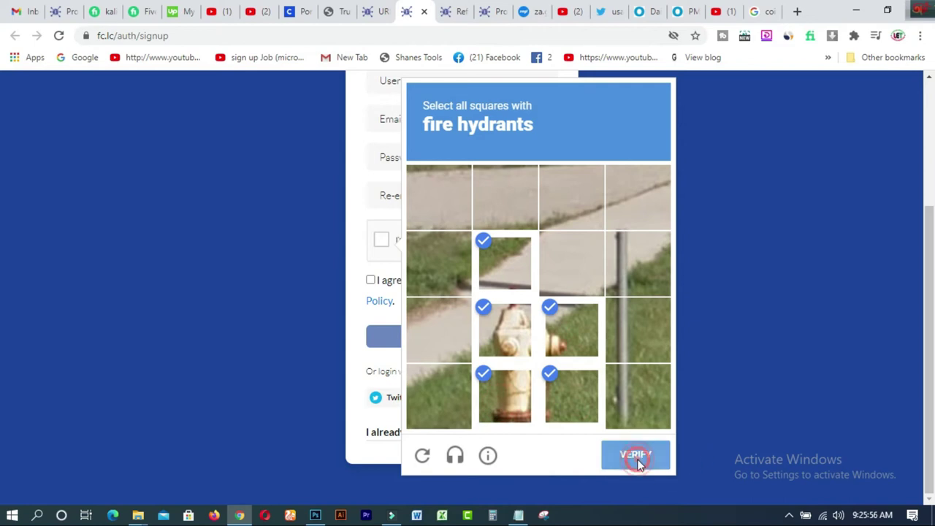
Agree to the Terms of Use and Privacy Policy and try to register with the account fields left blank.
click(371, 280)
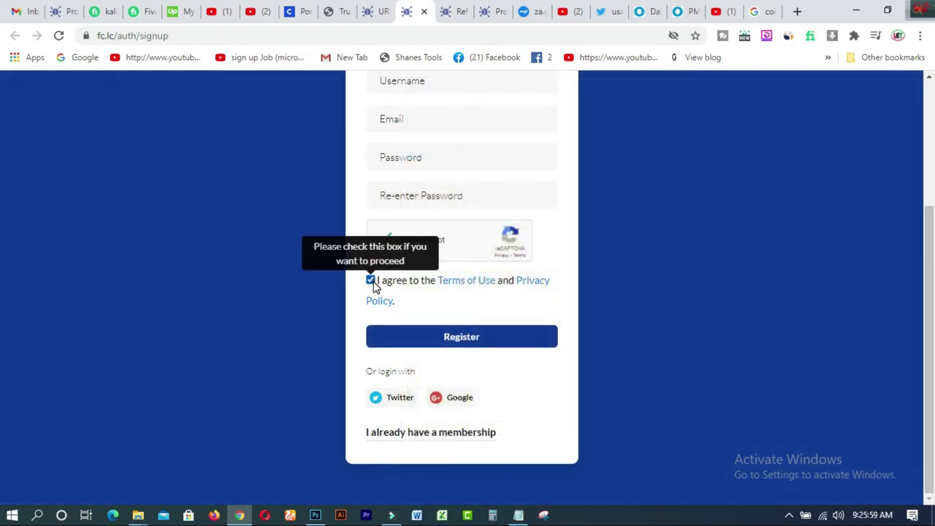
click(475, 346)
scroll(609, 261, up, 2)
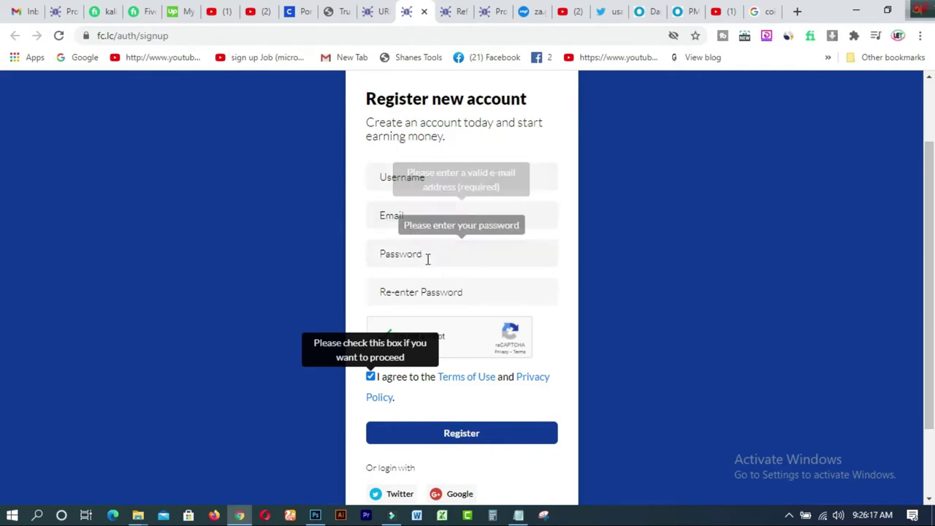
drag(932, 315, 933, 247)
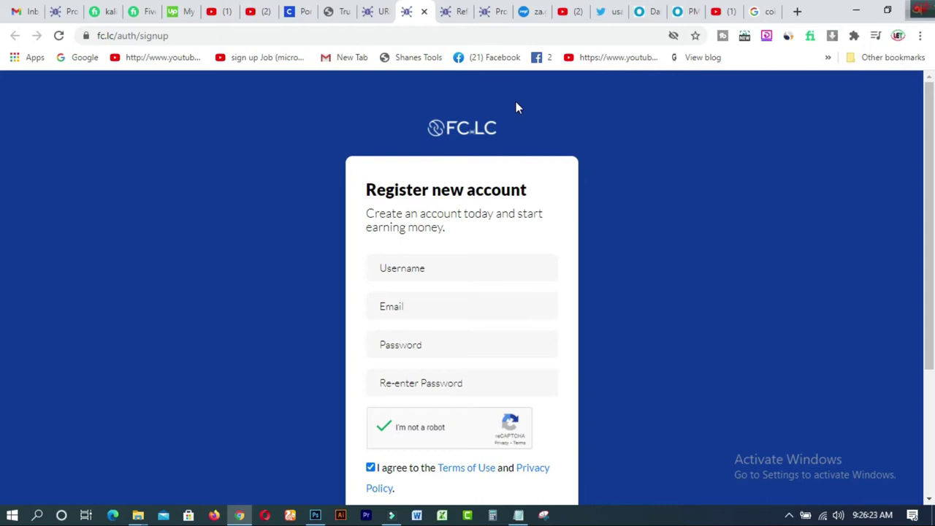
Review the FC.LC member Referrals page, including the referral link, sharing options and 728x90 banner code.
click(455, 14)
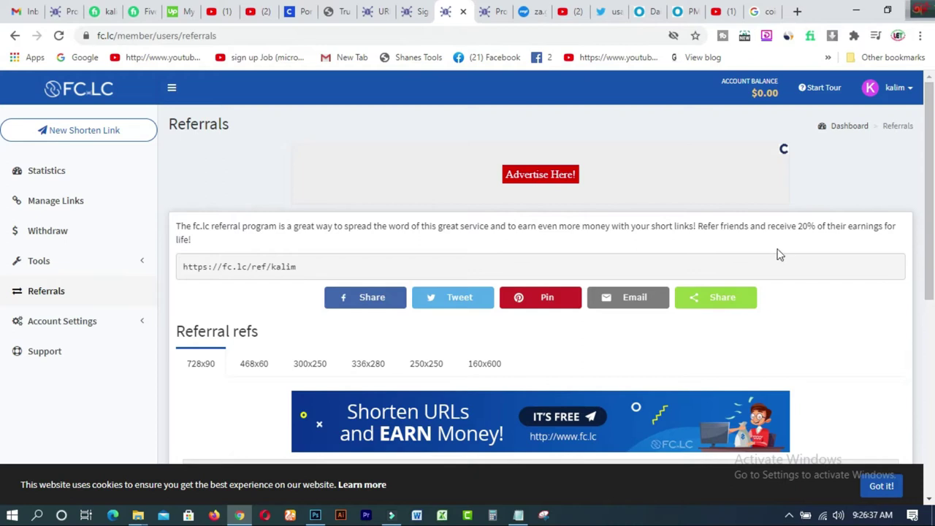
click(929, 164)
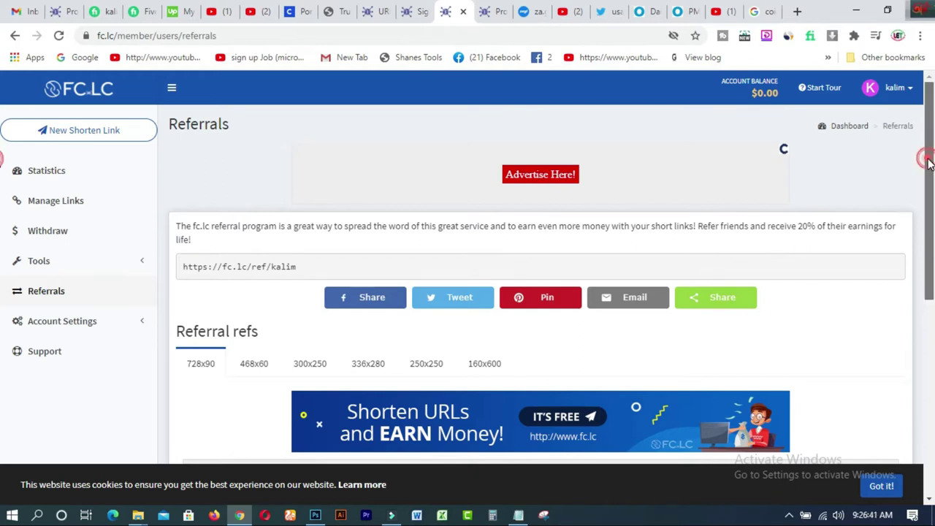
drag(929, 163, 929, 194)
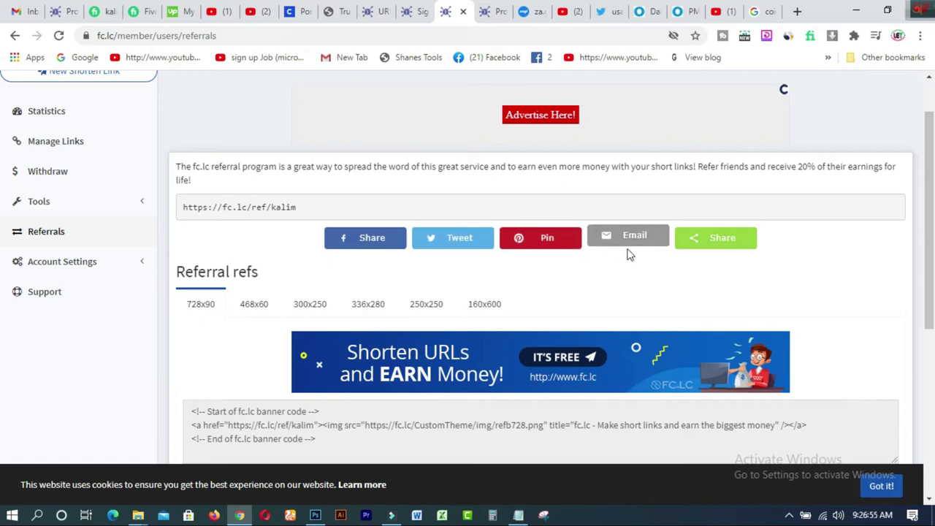
click(930, 204)
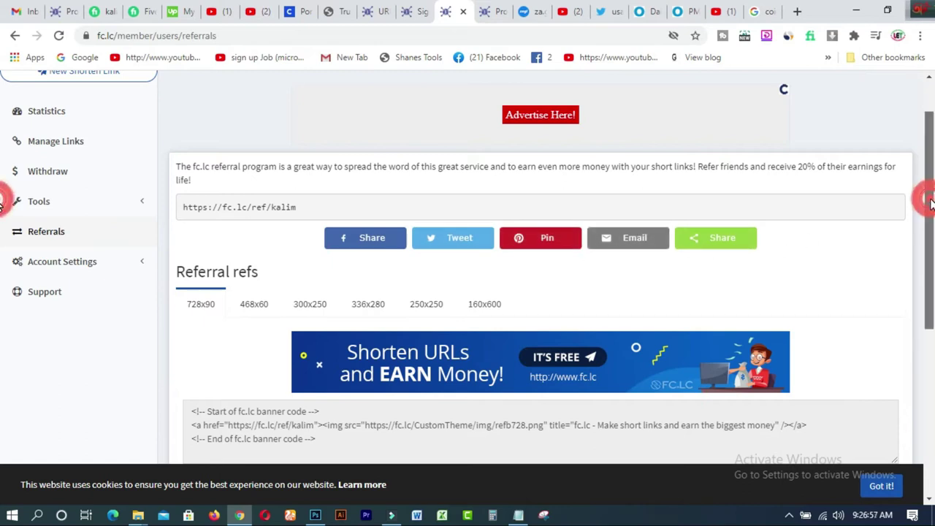
drag(931, 204, 930, 203)
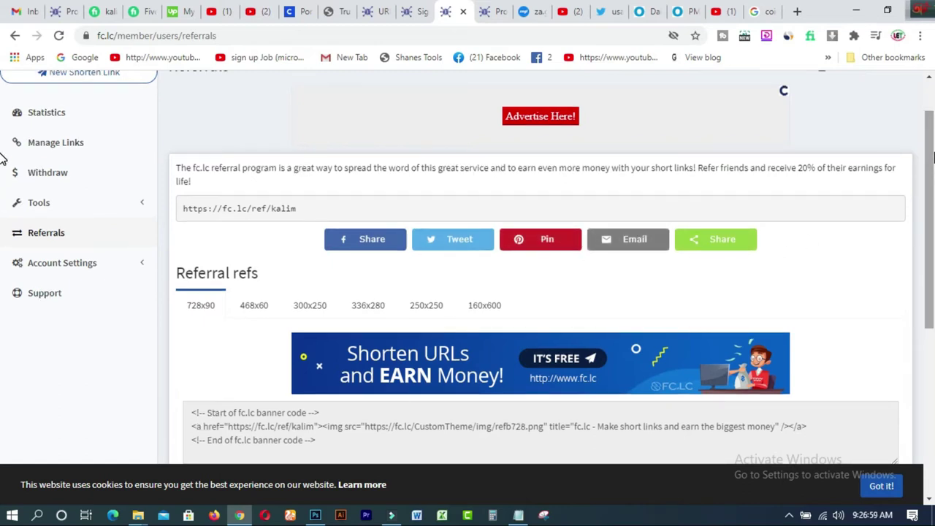
scroll(839, 150, up, 1)
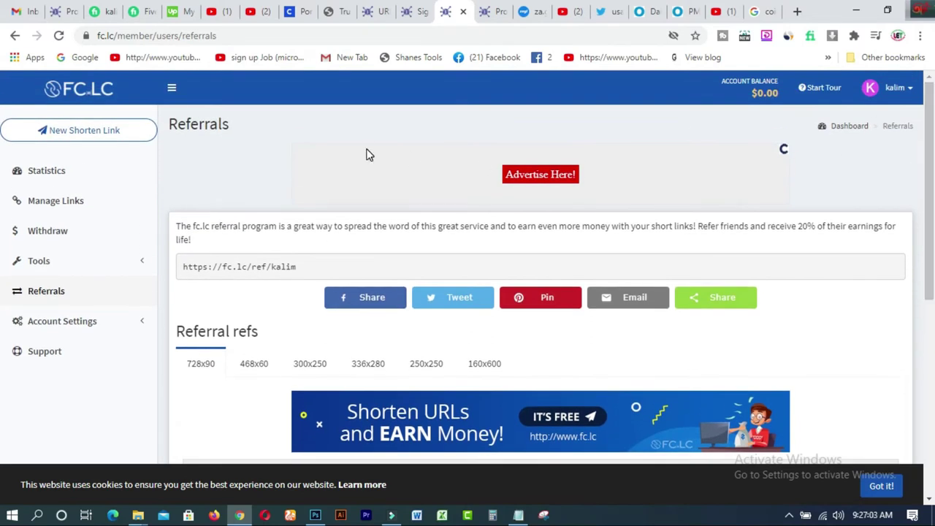
Bring up the form for a new shortened link above the referral information.
click(86, 139)
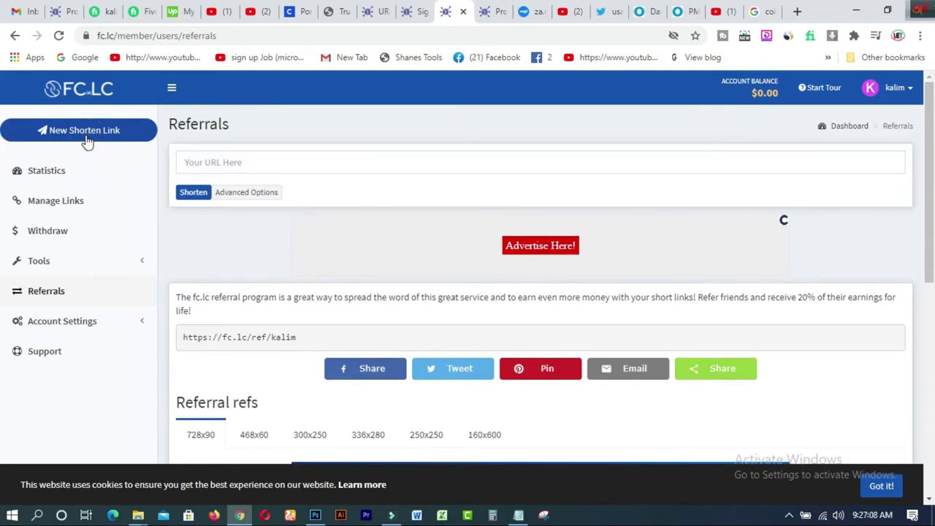
click(213, 165)
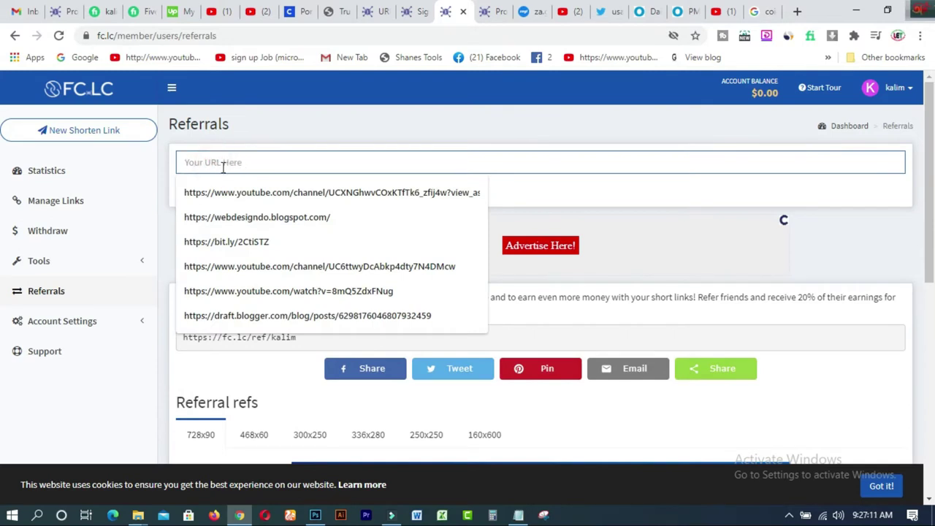
click(324, 124)
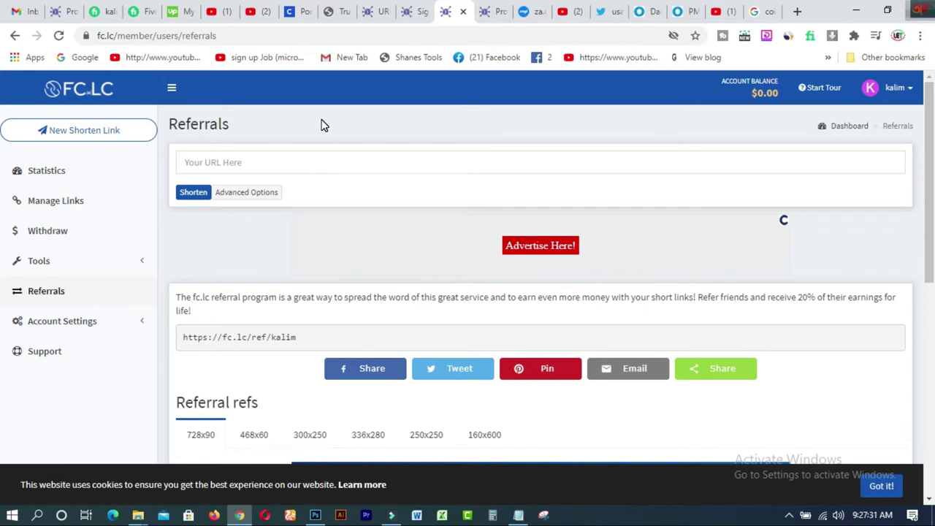
On the Daily Observer site, open the article "PM pledges to manage addresses for all" in a new browser tab.
click(650, 13)
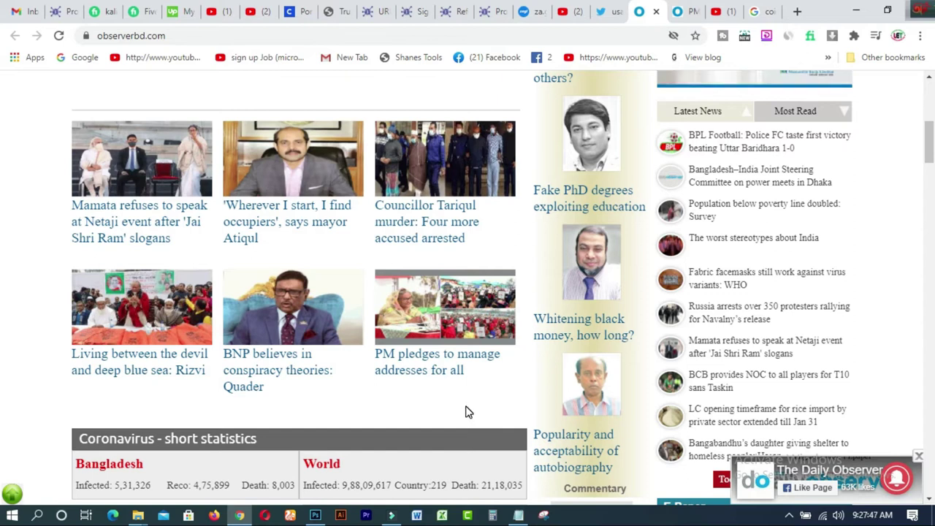
right_click(447, 355)
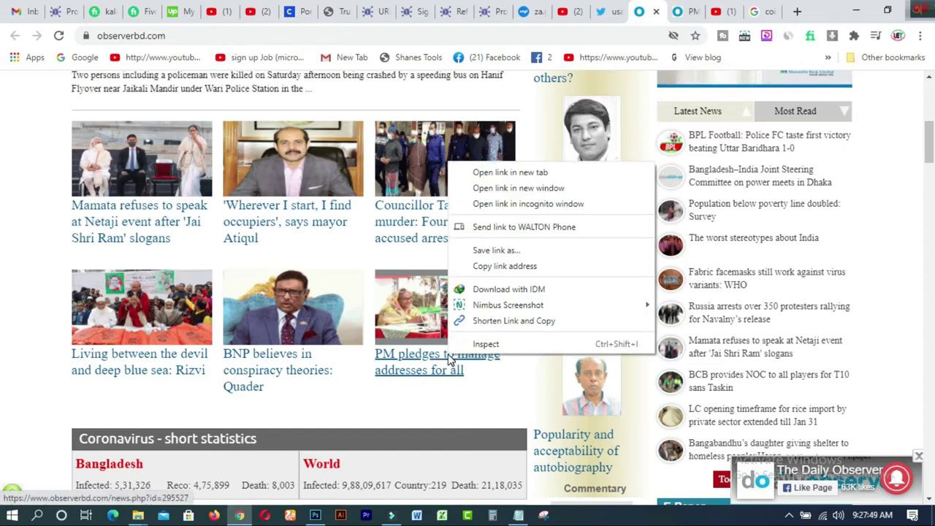
click(489, 172)
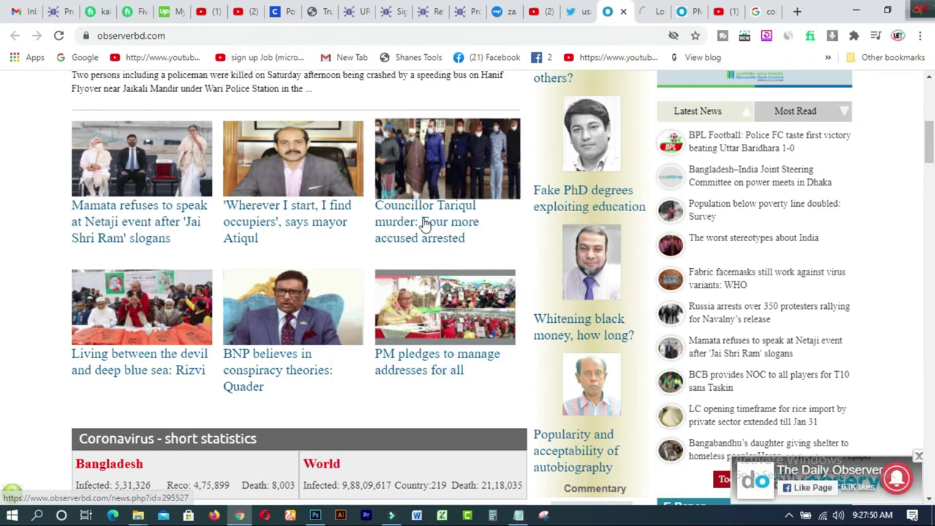
click(649, 12)
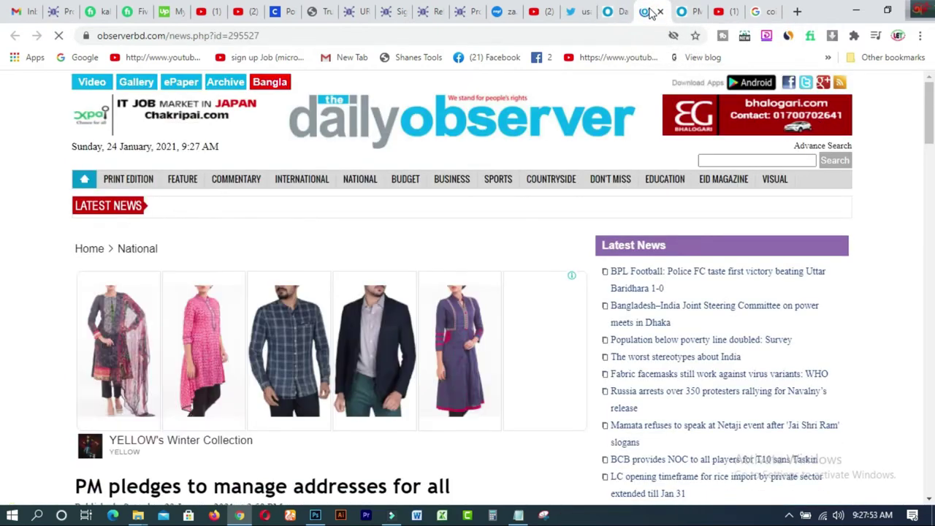
scroll(1, 117, down, 3)
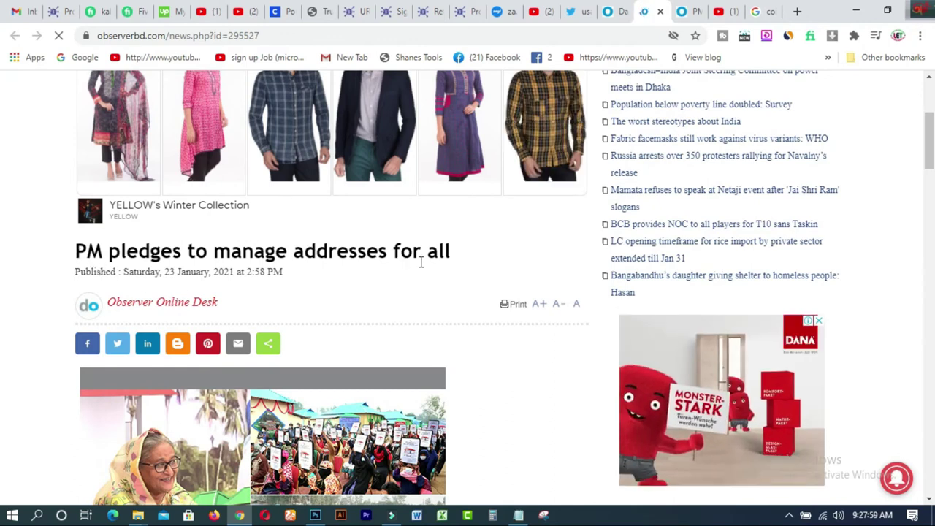
Copy the web address of the open Daily Observer article.
click(271, 36)
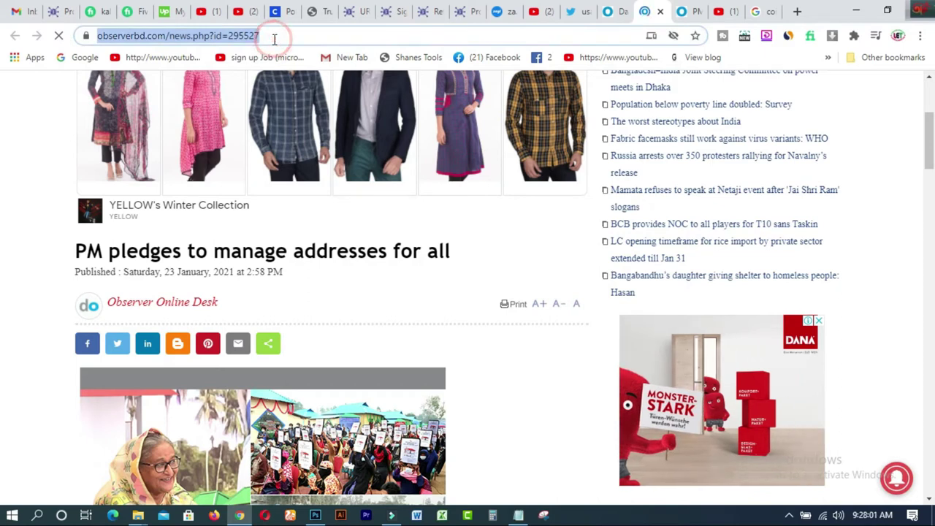
right_click(274, 43)
click(307, 136)
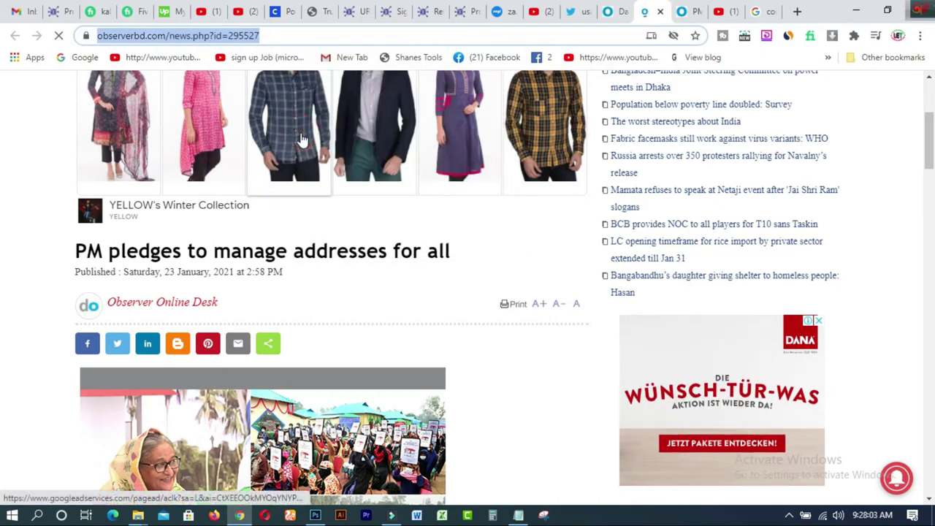
click(429, 14)
click(289, 168)
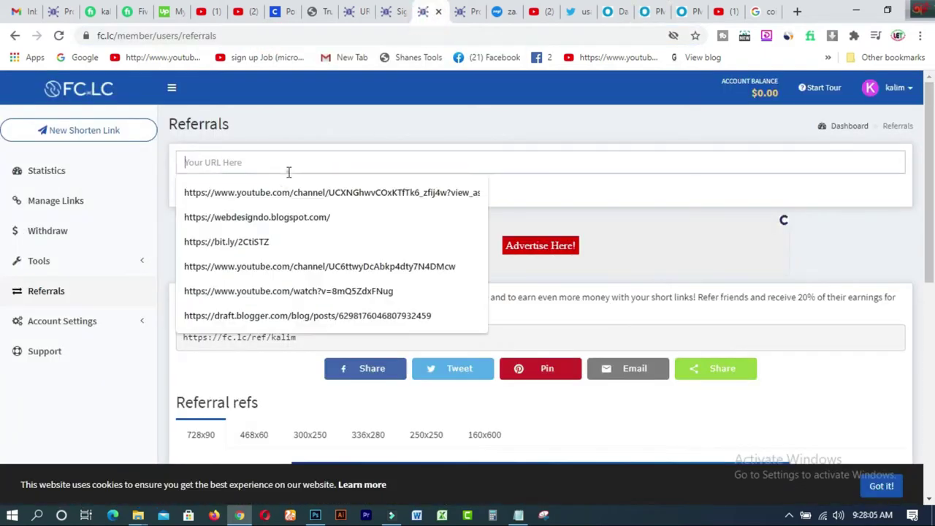
right_click(290, 167)
click(334, 270)
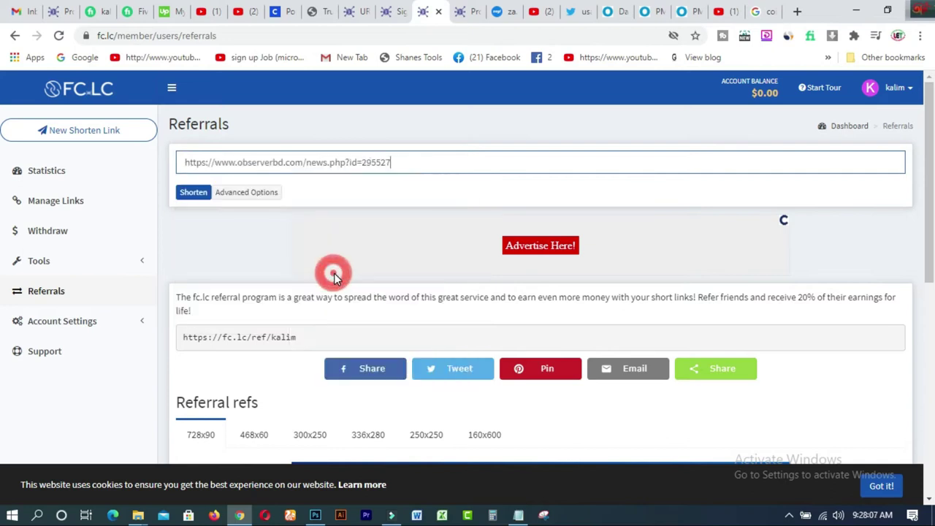
click(194, 196)
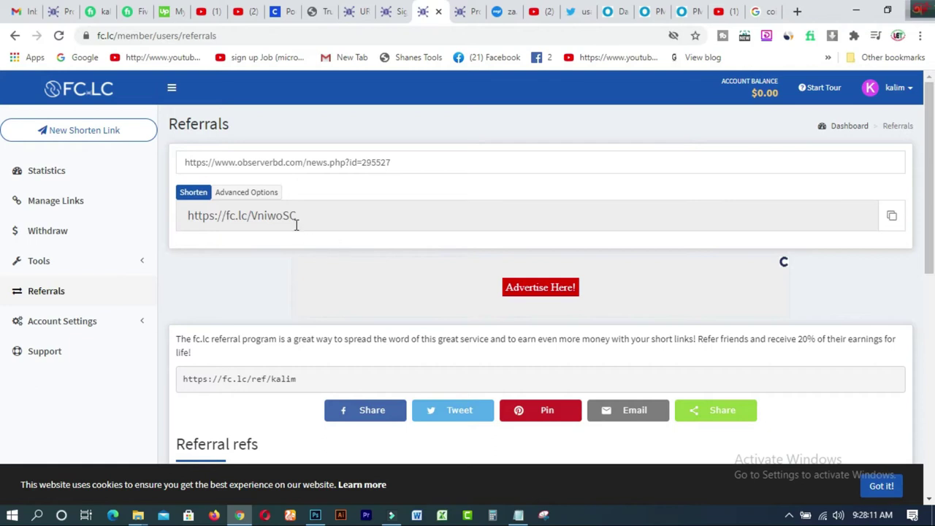
click(894, 219)
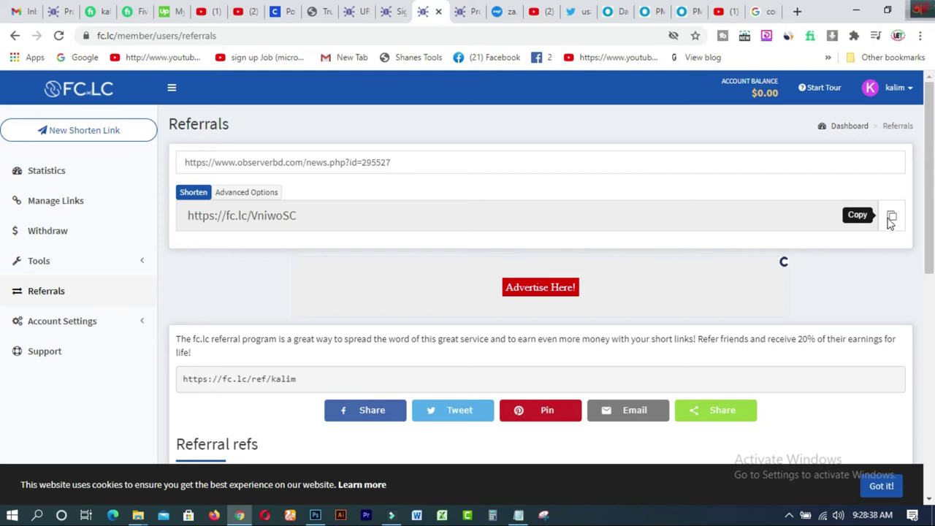
click(894, 219)
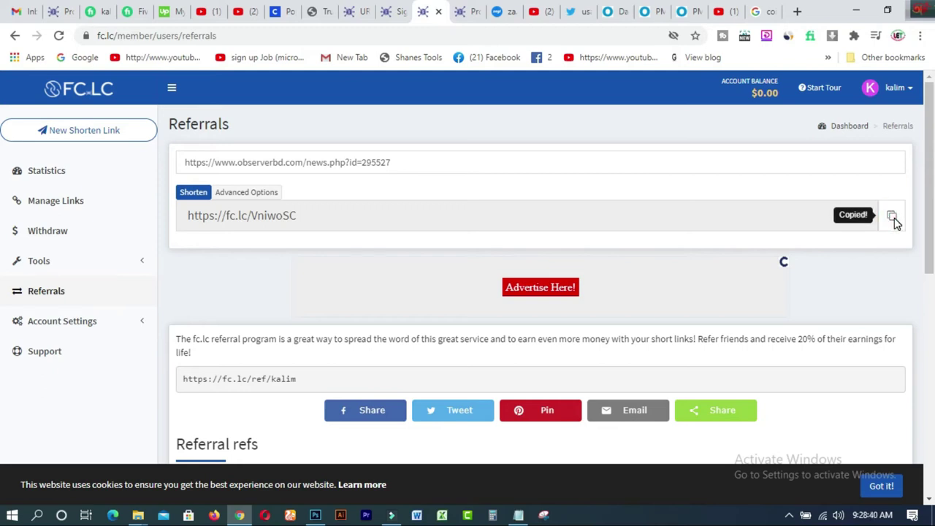
click(576, 19)
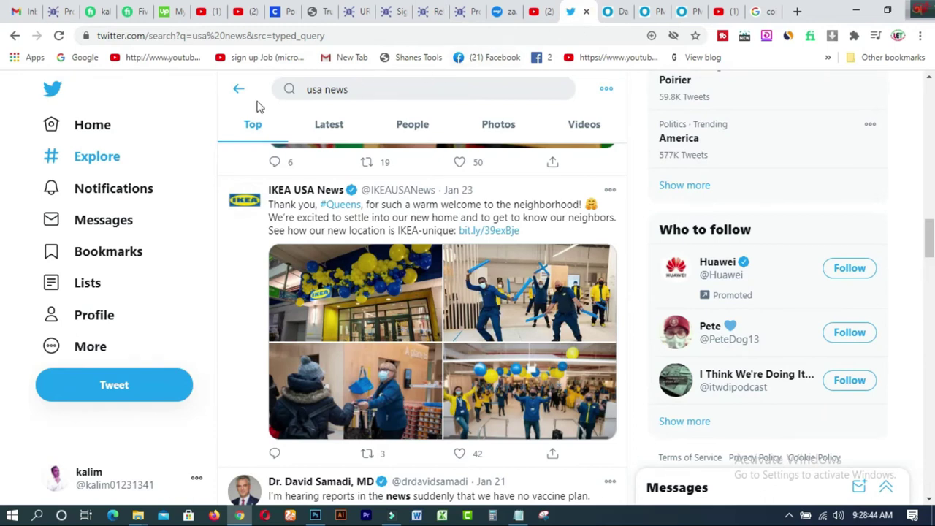
click(96, 134)
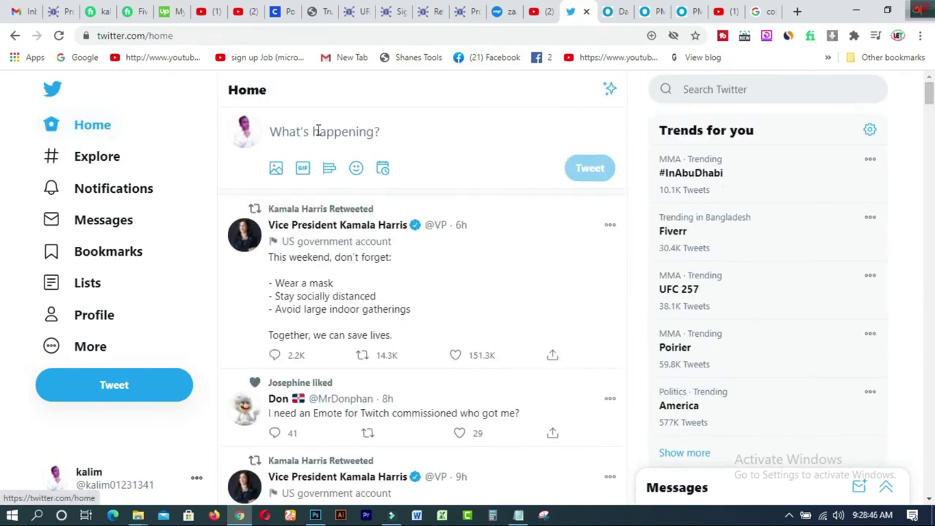
click(314, 130)
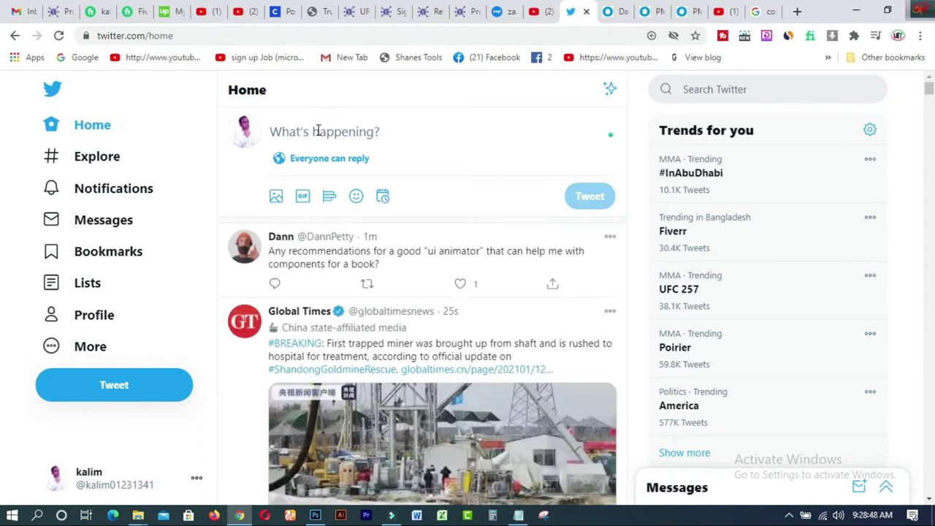
key(ctrl+v)
Add the line "Click Here to know more" above the short link in the tweet, keeping an empty line on top.
click(272, 131)
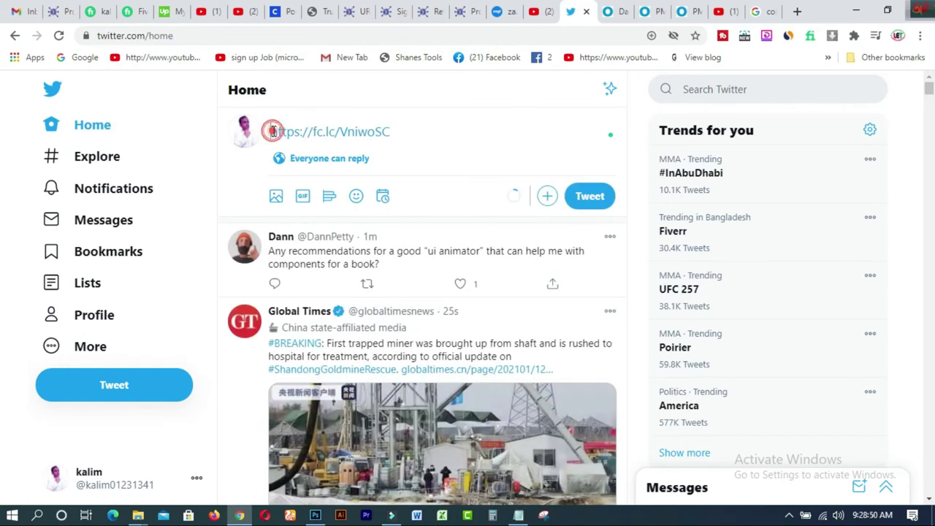
key(Return)
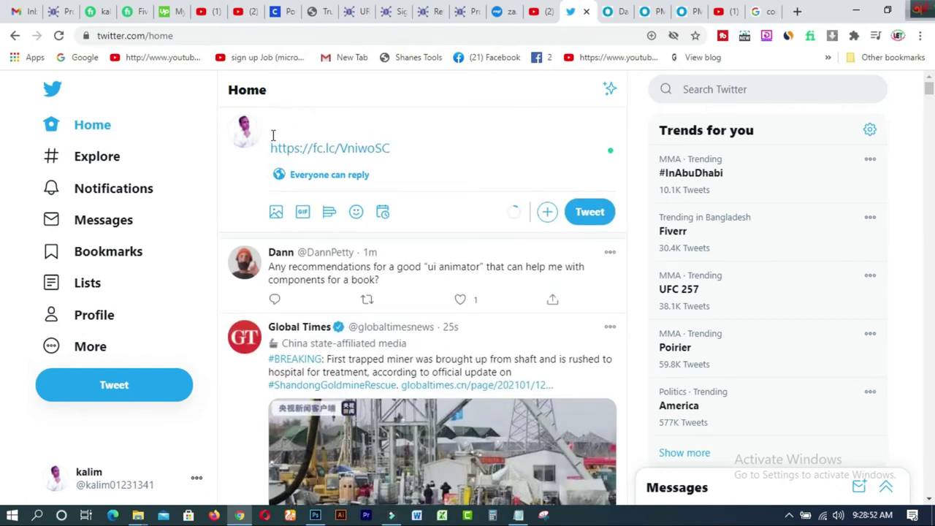
key(ctrl+v)
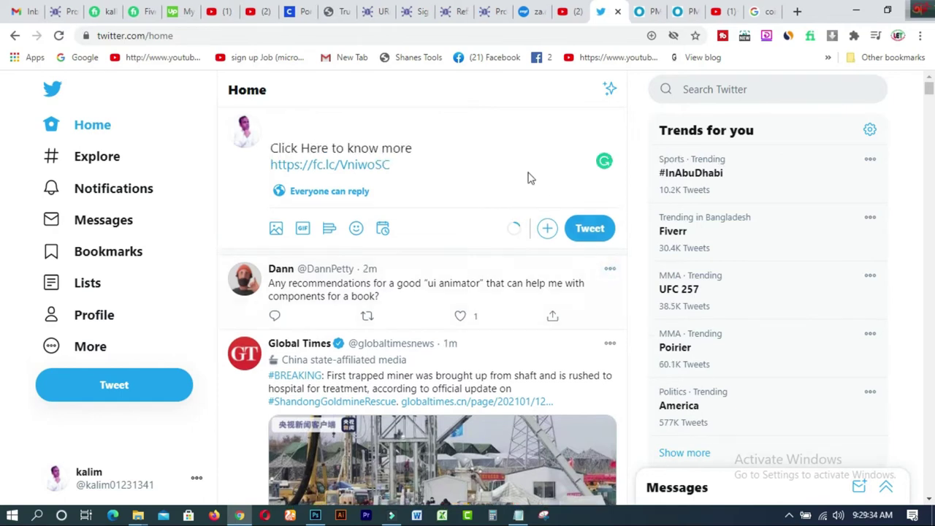
key(Up)
click(278, 128)
Copy the headline "PM pledges to manage addresses for all" from the Daily Observer article.
click(647, 13)
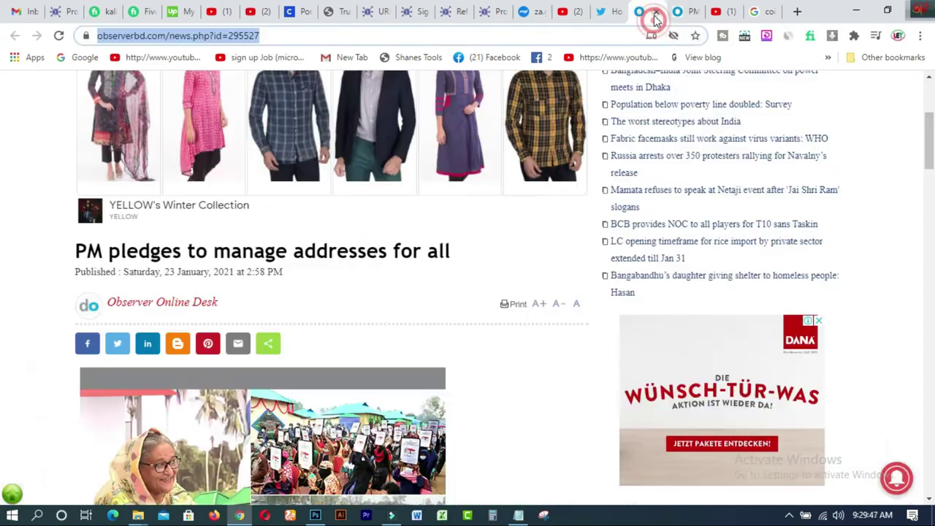
double_click(80, 251)
drag(265, 251, 366, 252)
click(75, 252)
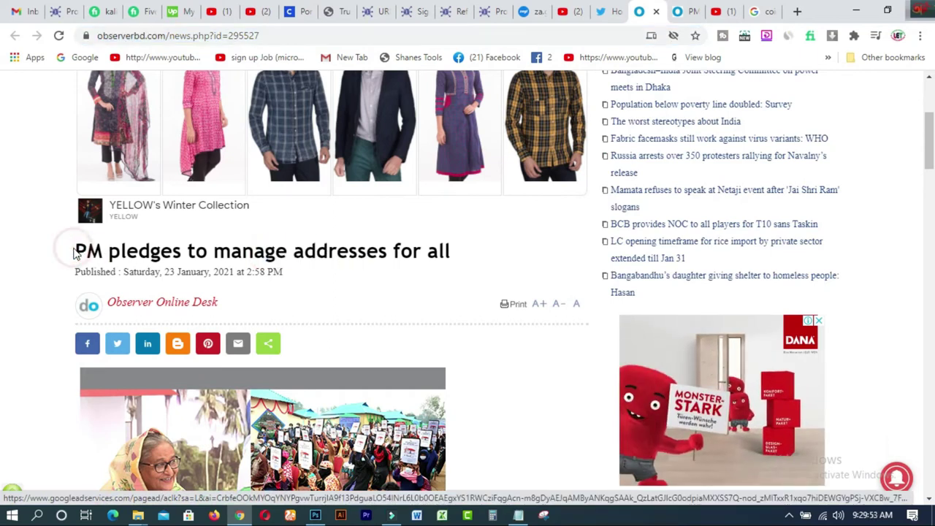
drag(75, 252, 183, 238)
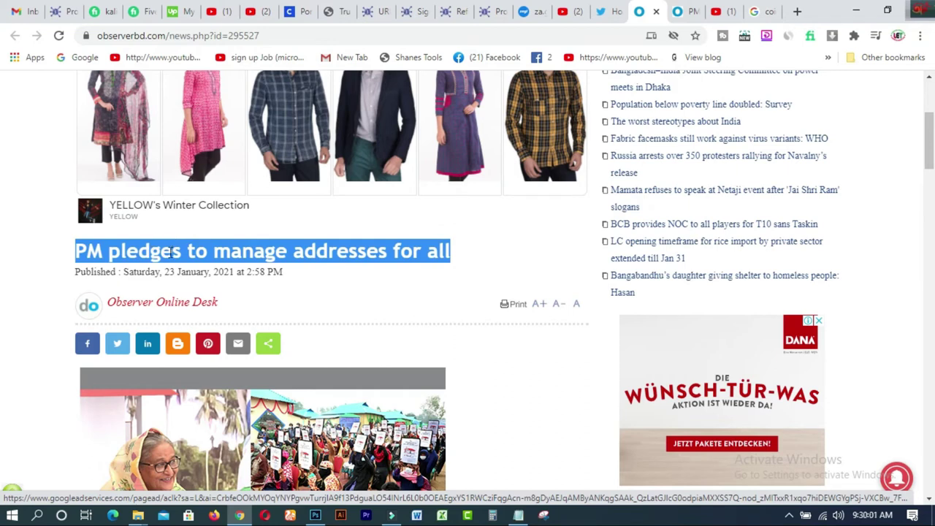
right_click(173, 254)
click(189, 264)
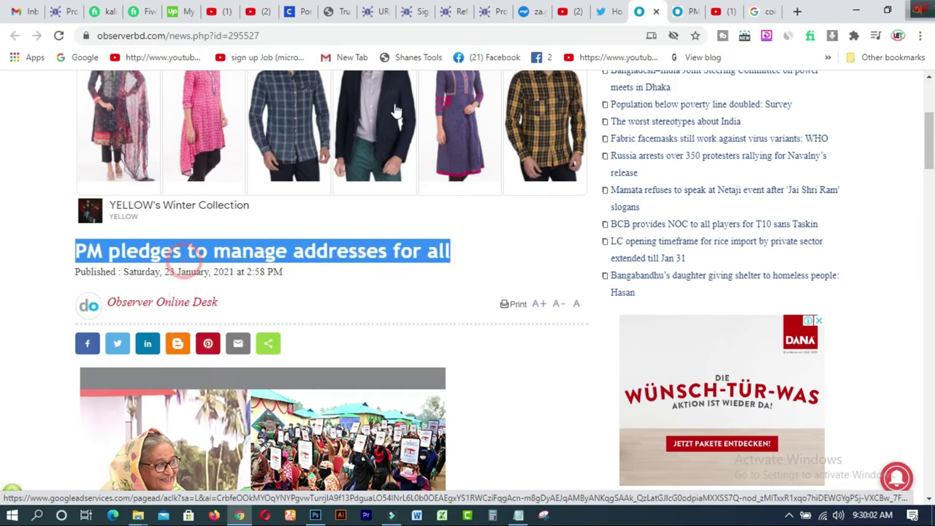
Paste the copied headline into the tweet above "Click Here to know more" and end it with a row of dots.
click(603, 11)
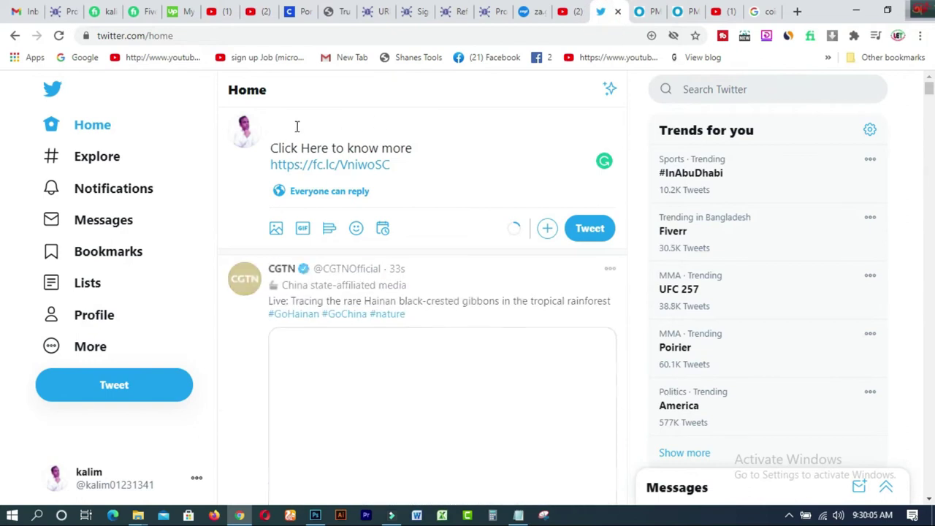
right_click(280, 130)
click(324, 234)
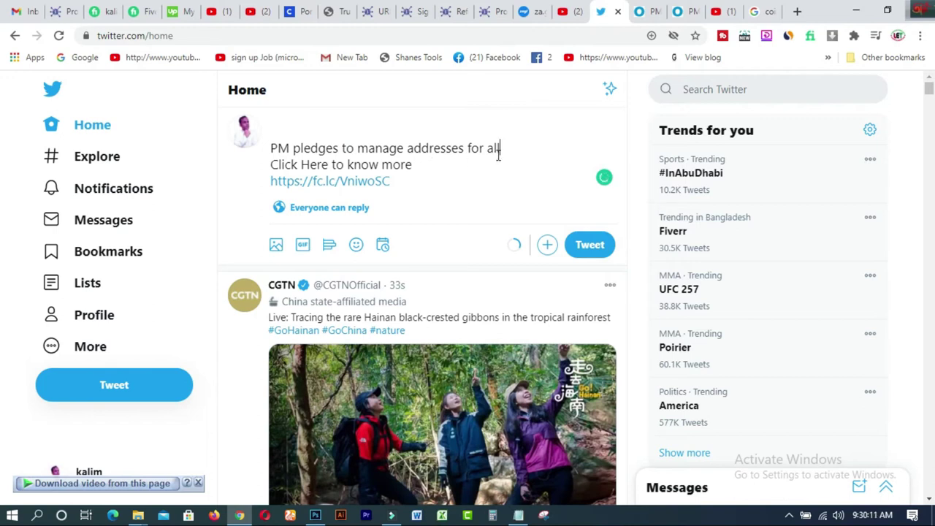
text(.........)
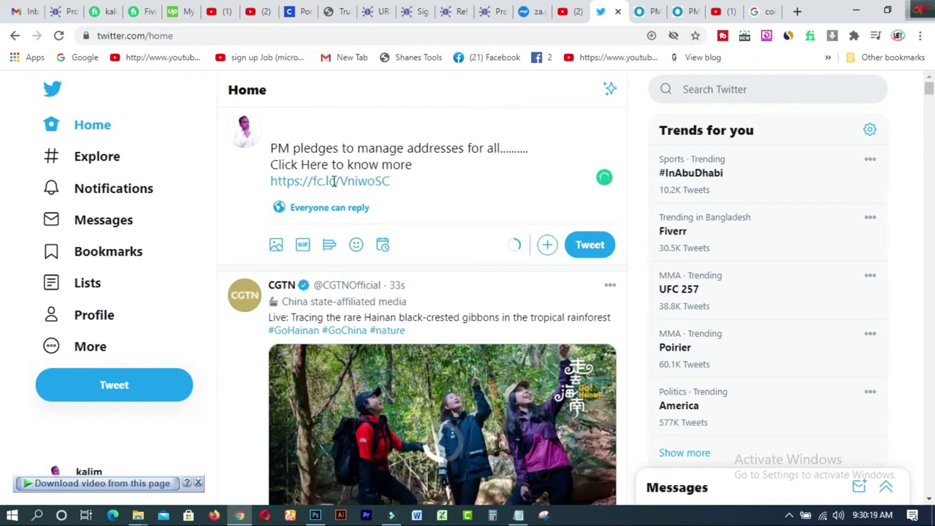
Add an empty line below the tweet's short link and insert the main photo copied from the Daily Observer article.
click(394, 180)
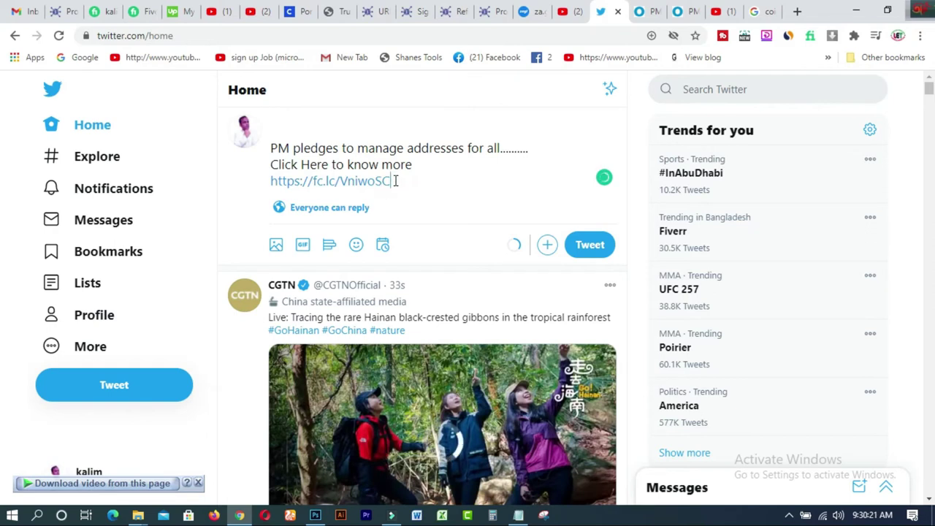
key(Return)
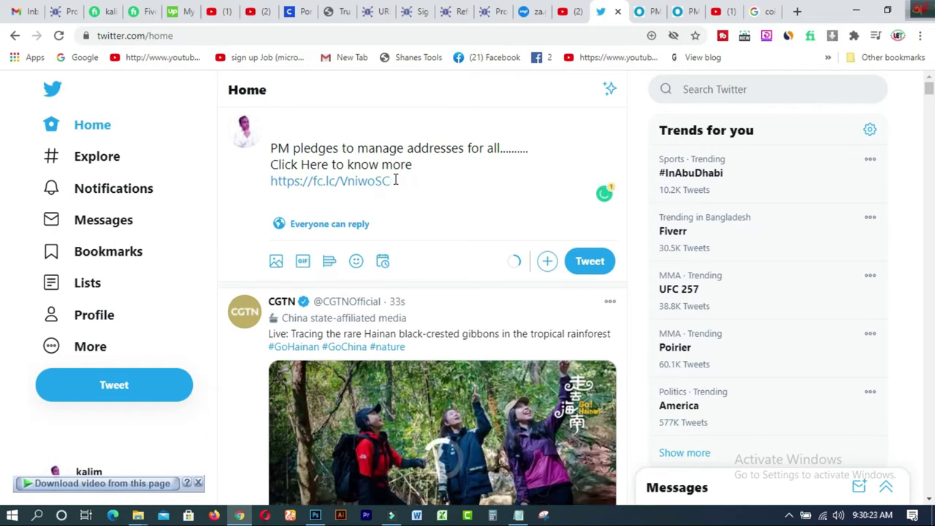
click(645, 12)
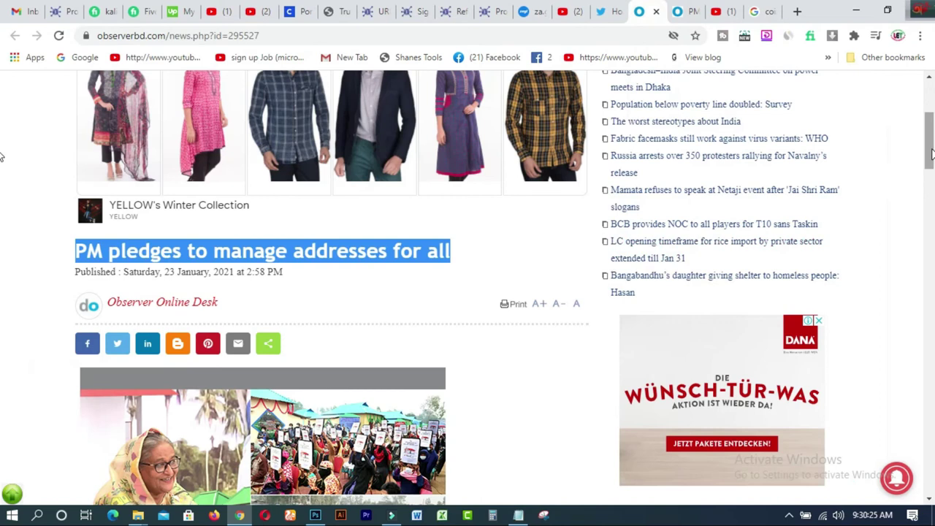
scroll(640, 266, down, 3)
right_click(382, 272)
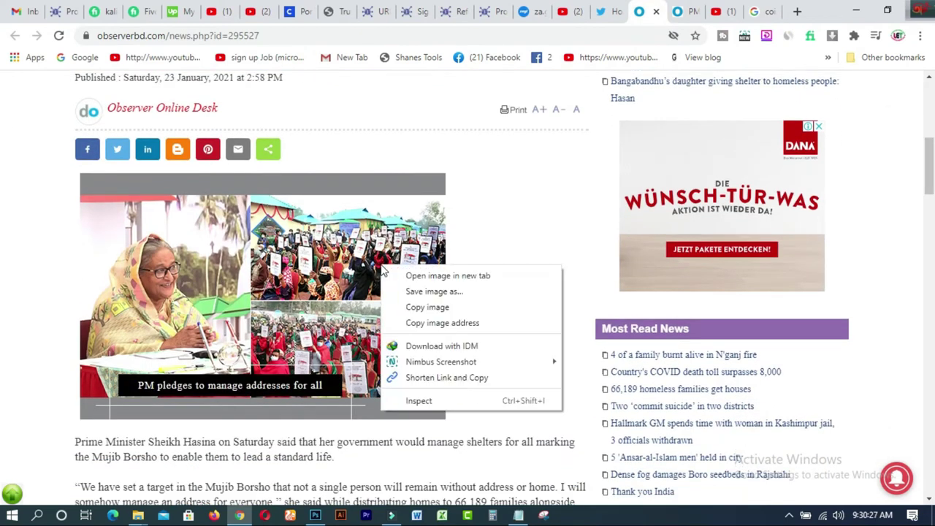
click(433, 310)
click(601, 13)
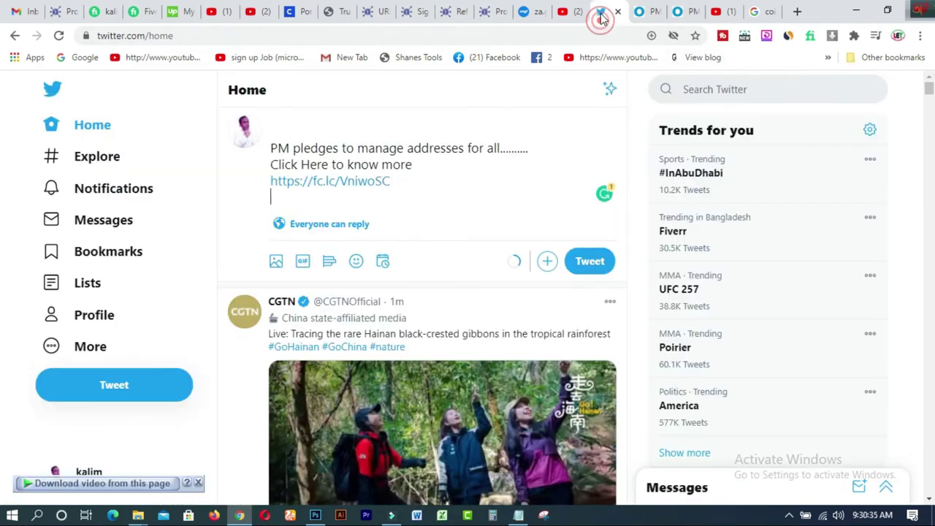
right_click(286, 205)
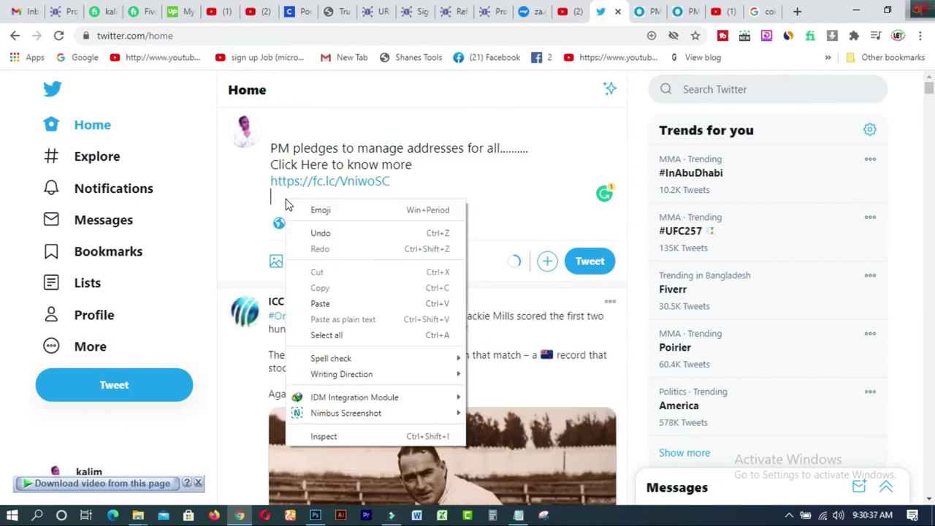
click(320, 303)
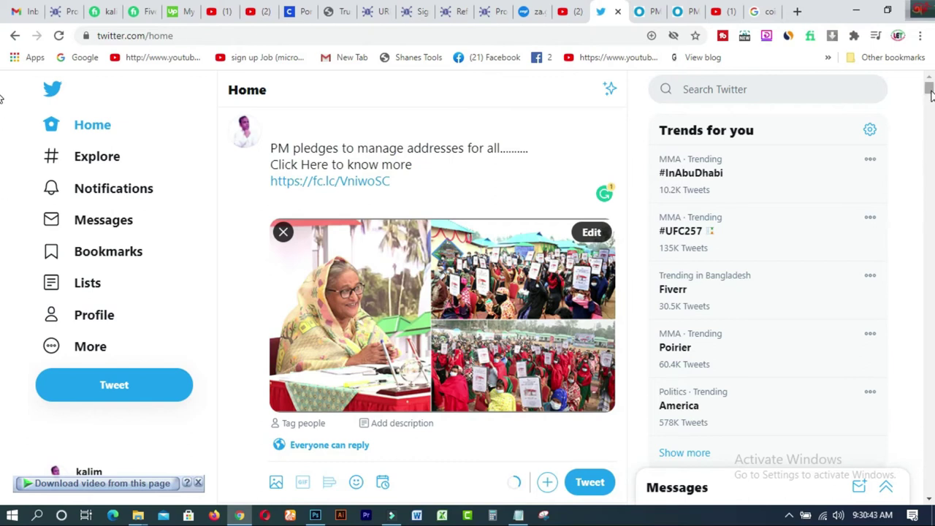
Post the finished tweet and bring it into view in the home timeline.
scroll(928, 95, down, 3)
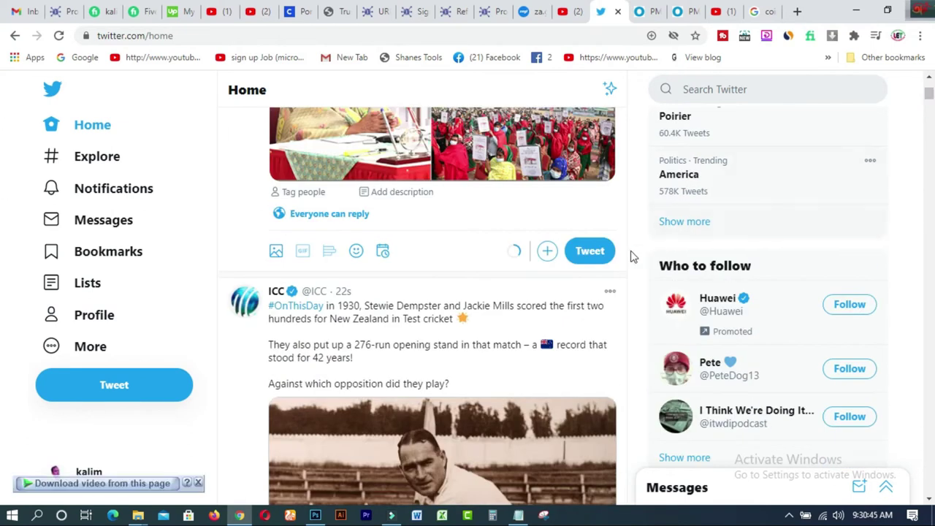
scroll(607, 258, down, 1)
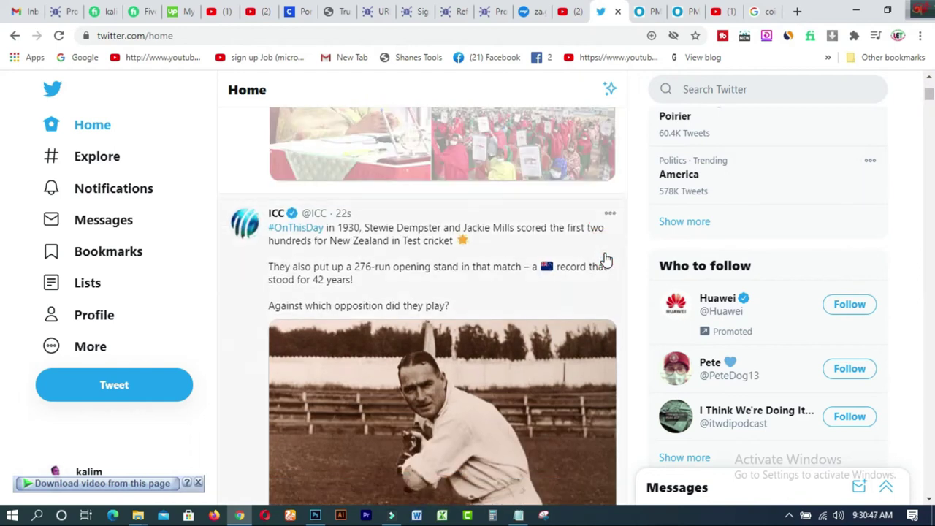
scroll(605, 259, down, 5)
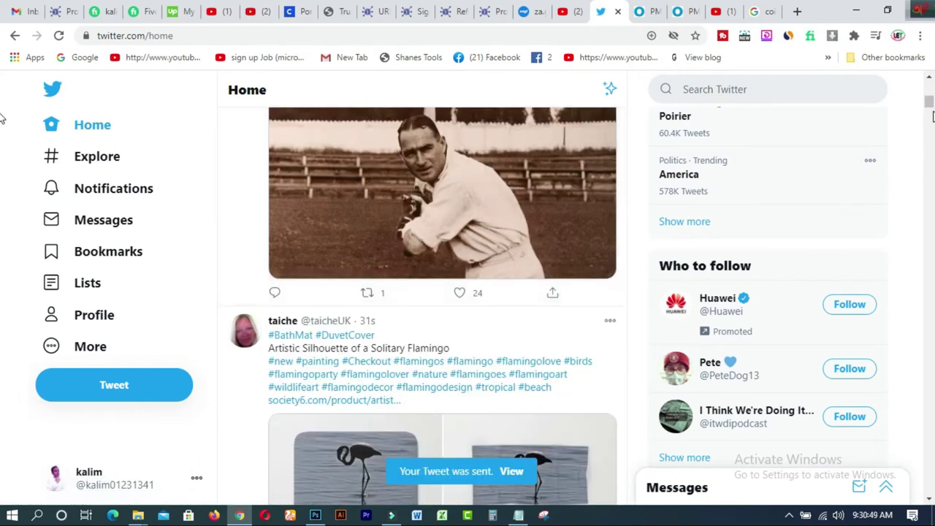
scroll(929, 103, up, 3)
scroll(928, 102, up, 3)
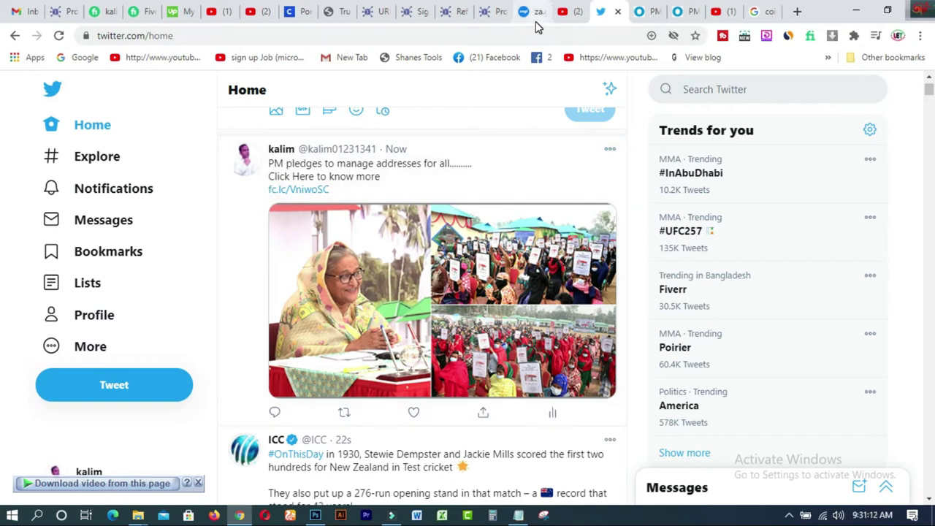
Return to FC.LC, calculate 90 × 84 in the Windows Calculator and close the calculator.
click(453, 19)
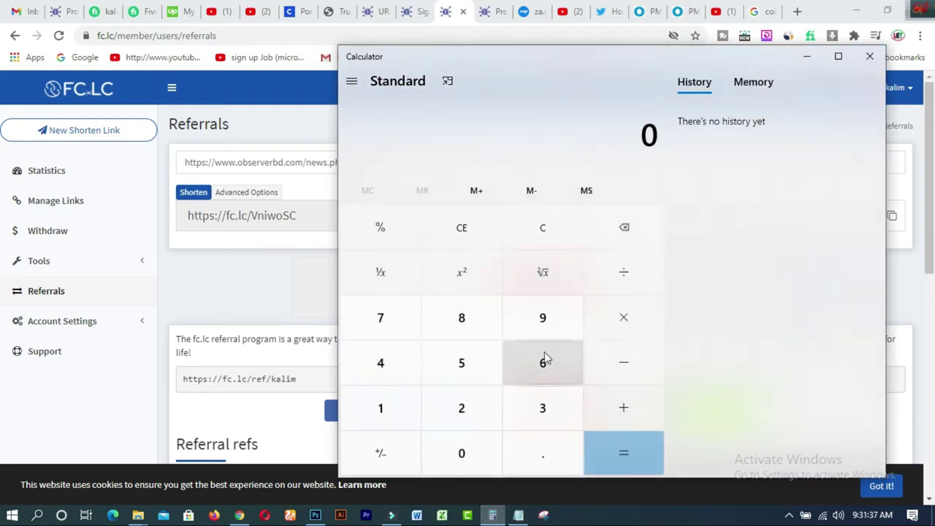
click(541, 324)
click(463, 456)
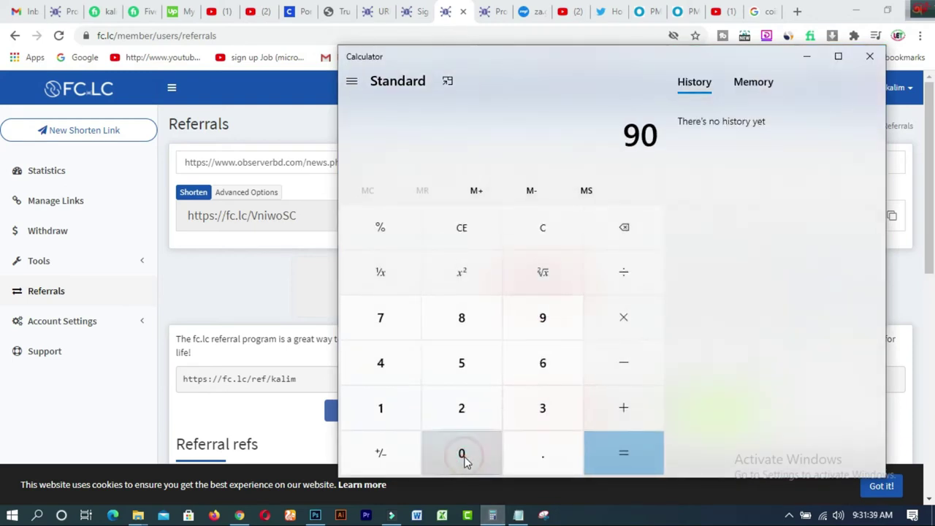
click(620, 323)
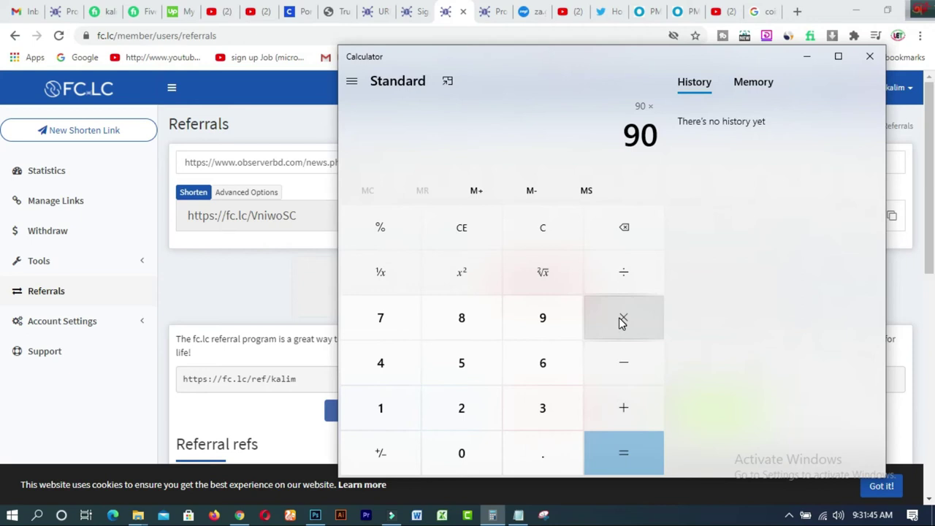
click(465, 327)
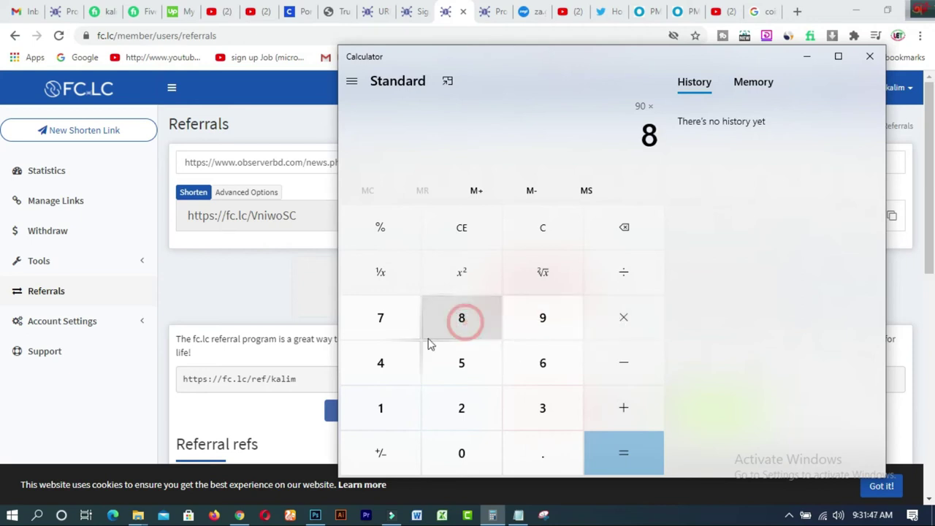
click(375, 361)
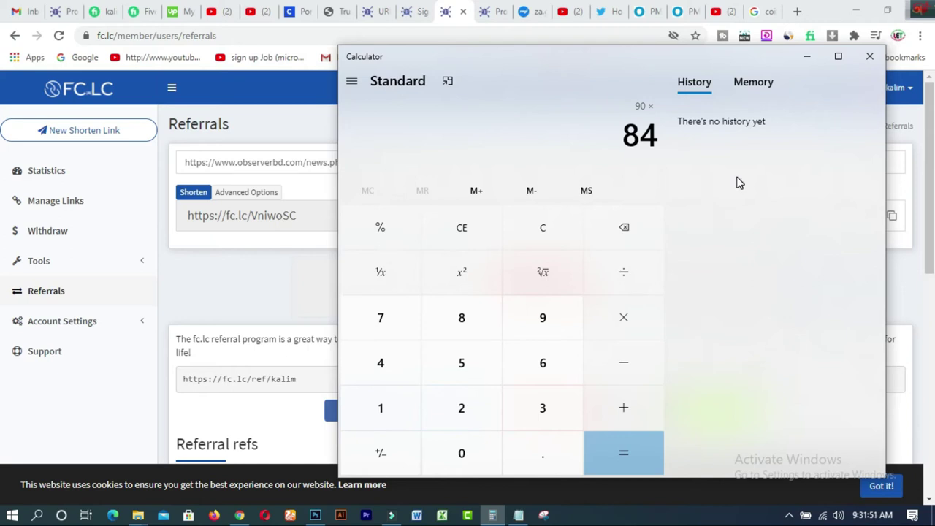
click(615, 452)
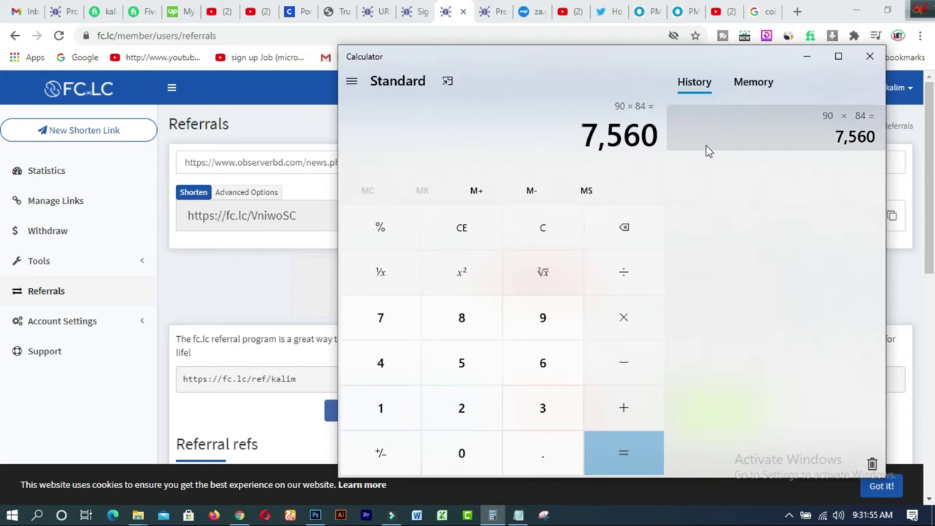
click(868, 57)
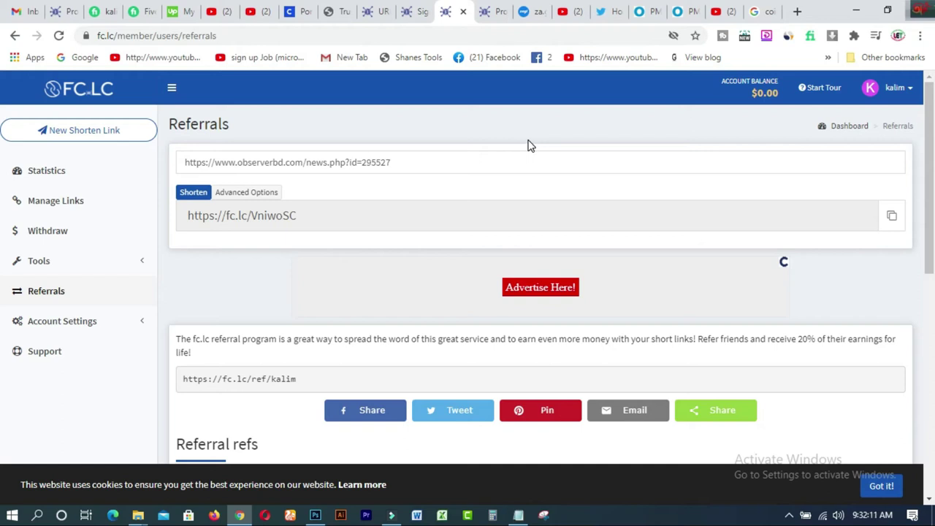
Open FC.LC's withdrawal page and review the balances, payment details and withdrawal conditions.
click(64, 231)
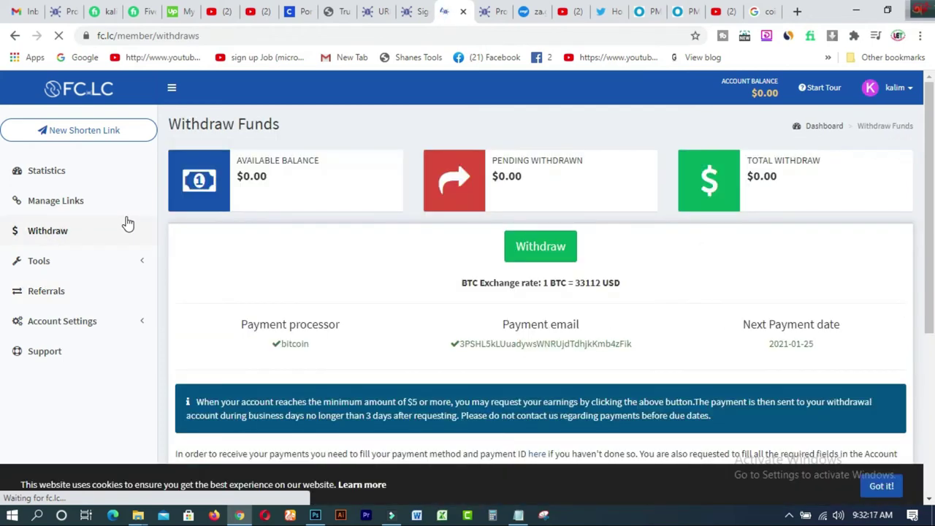
drag(932, 175, 933, 295)
scroll(2, 298, up, 2)
Open the account's profile settings and examine the withdrawal methods and their minimum withdrawal amounts.
click(36, 252)
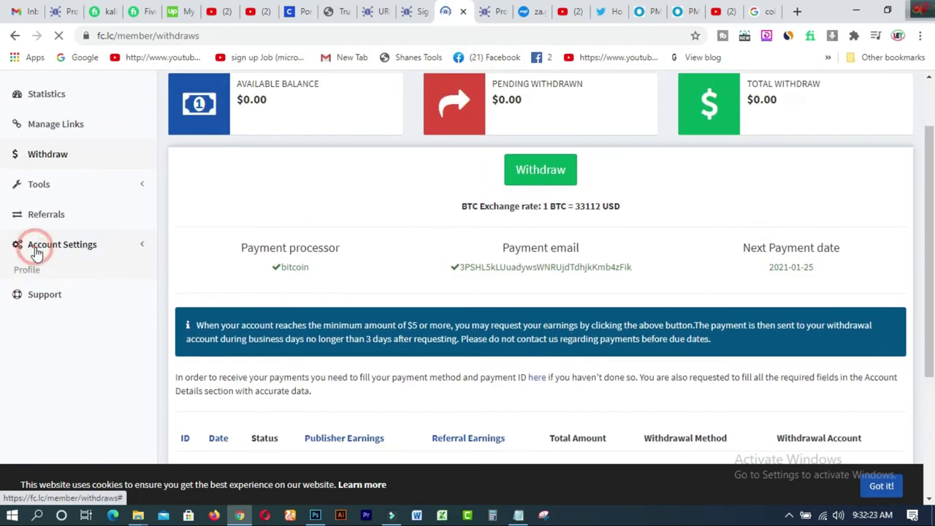
click(30, 273)
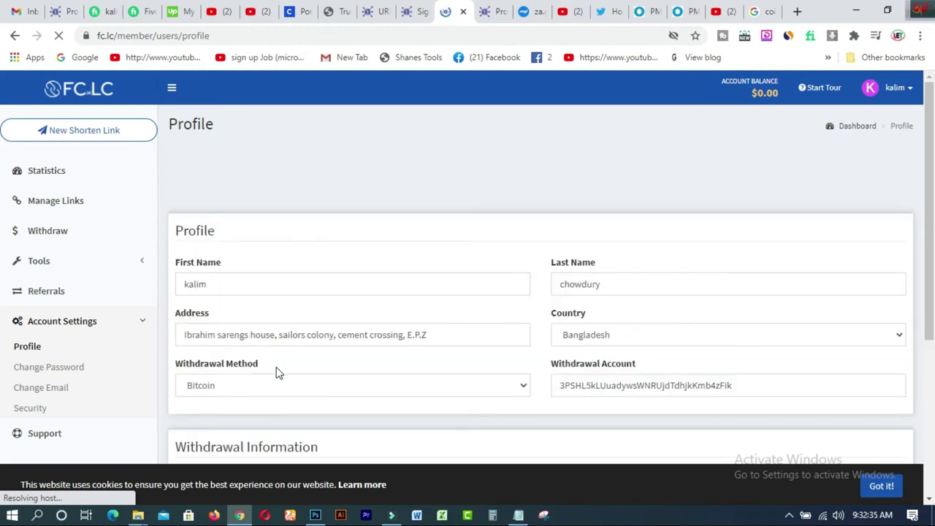
drag(929, 229, 930, 314)
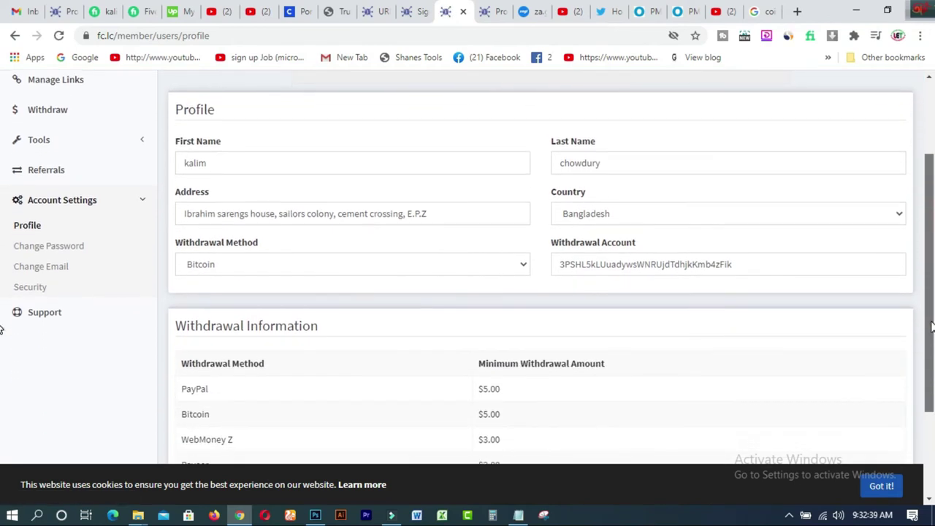
Review the available withdrawal methods and their minimum amounts in the profile settings, keeping Bitcoin selected.
click(344, 272)
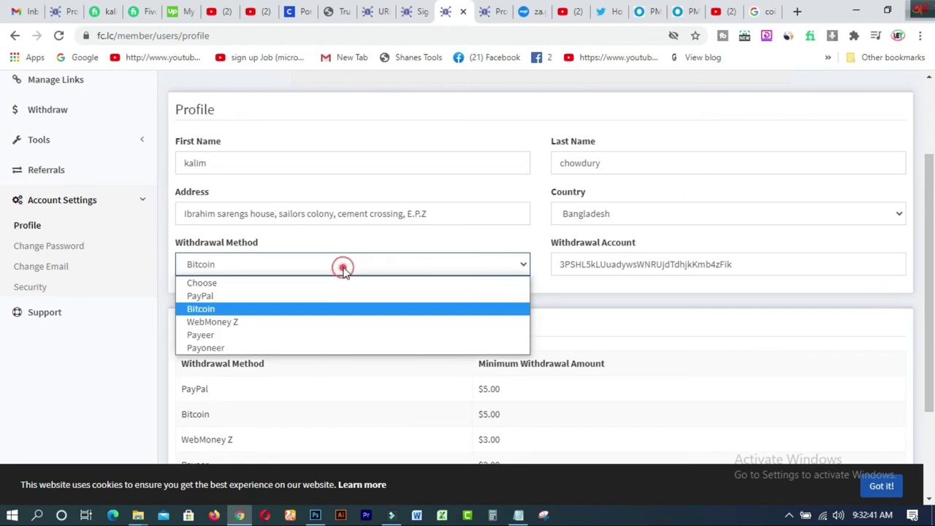
click(842, 330)
drag(931, 266, 931, 362)
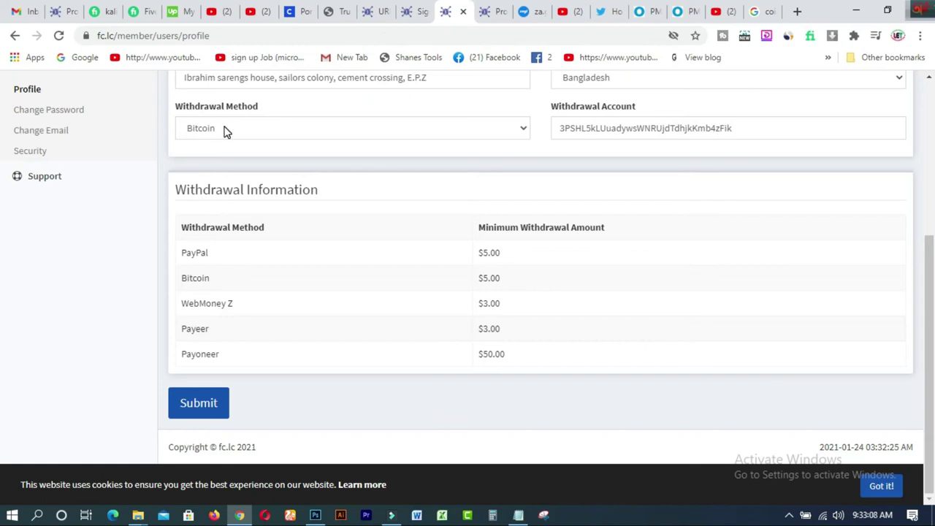
click(483, 132)
click(294, 171)
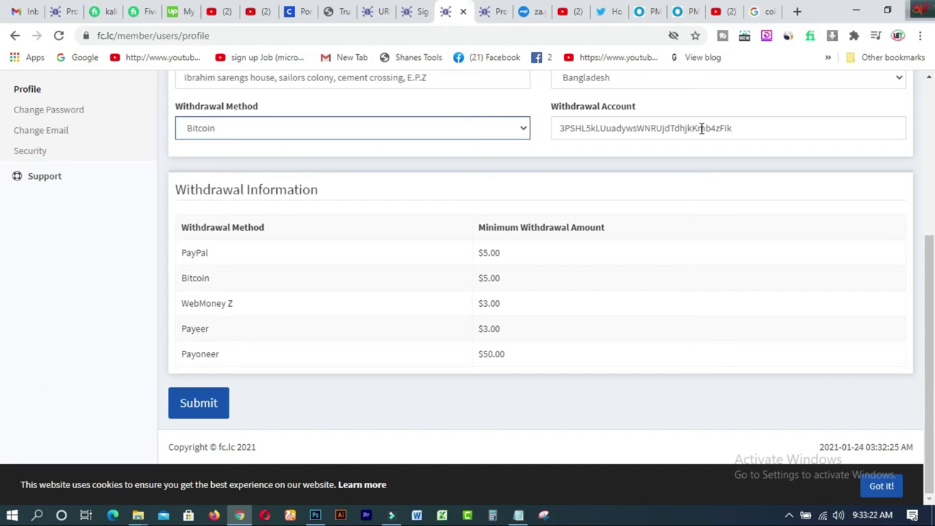
Switch to the Coinbase wallet and copy its Bitcoin receiving address.
click(302, 14)
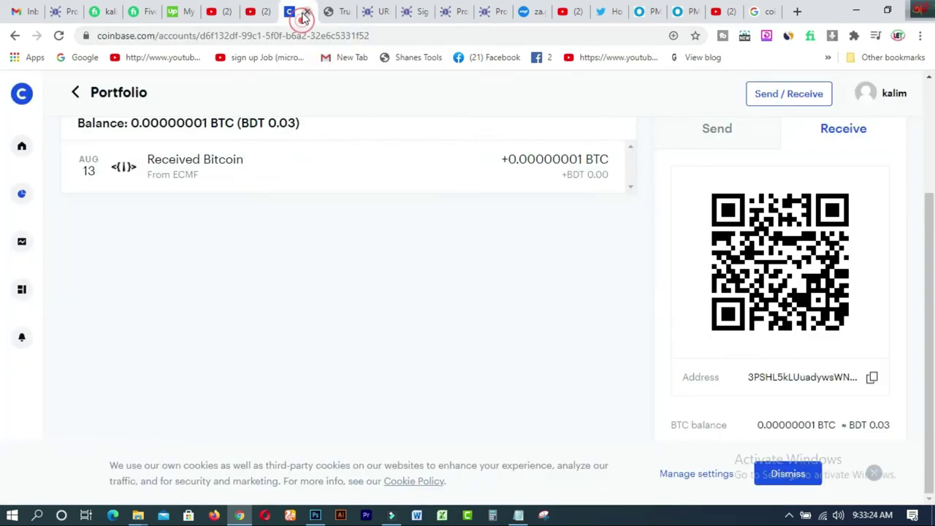
drag(932, 252, 933, 203)
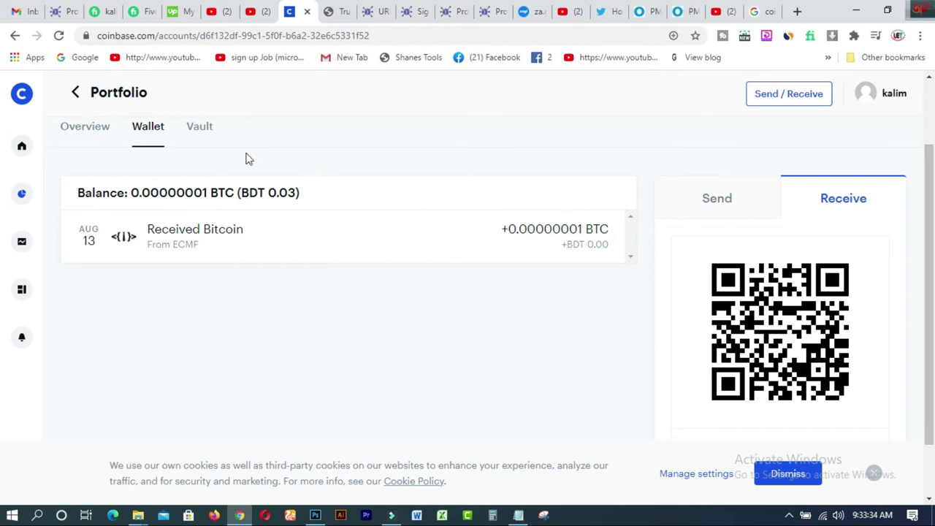
drag(924, 209, 928, 238)
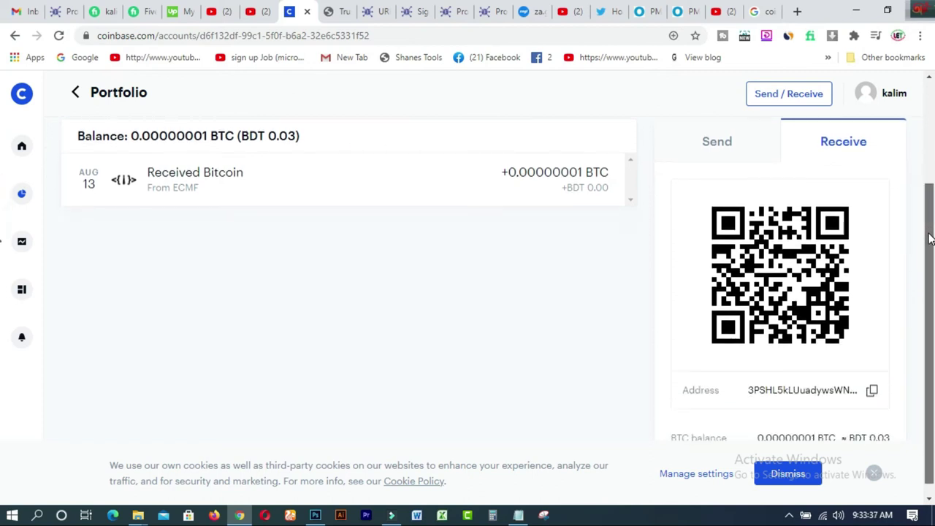
click(874, 396)
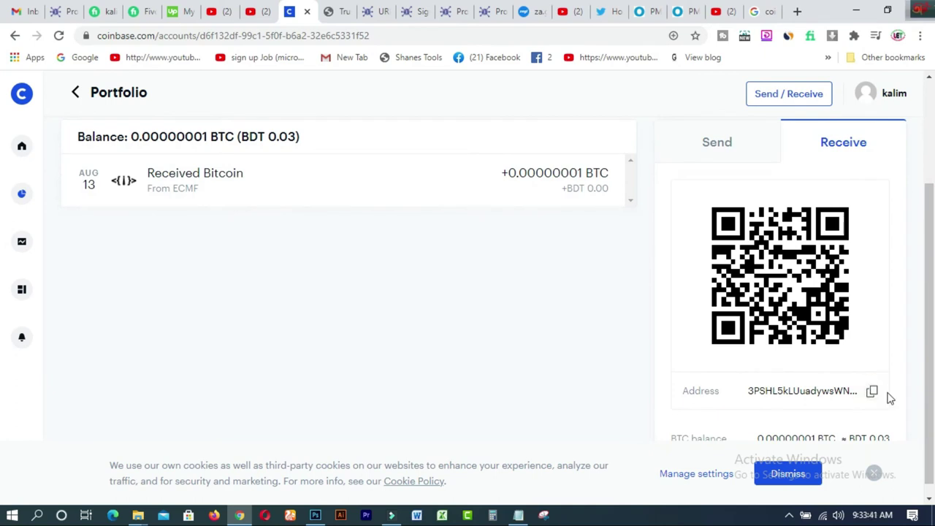
Return to the FC.LC profile and replace the withdrawal account with the copied Bitcoin wallet address.
click(445, 12)
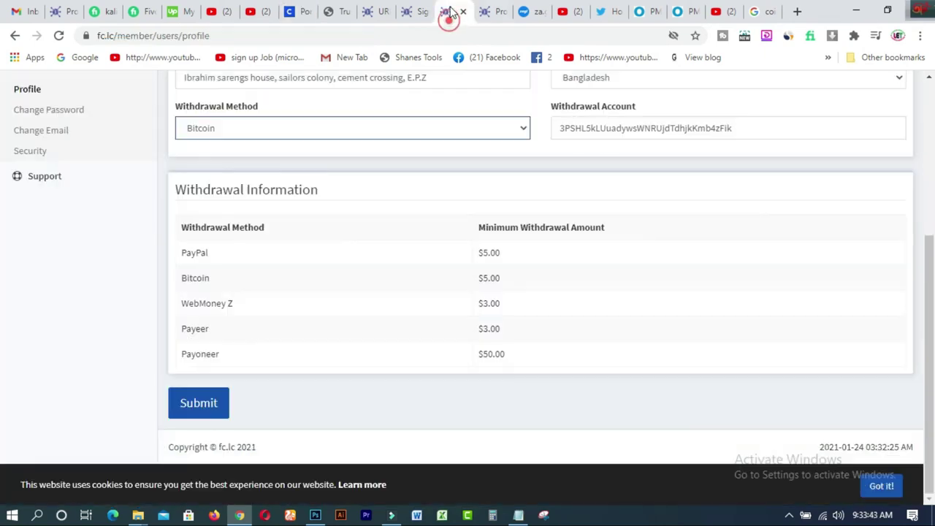
drag(765, 138, 542, 110)
right_click(586, 126)
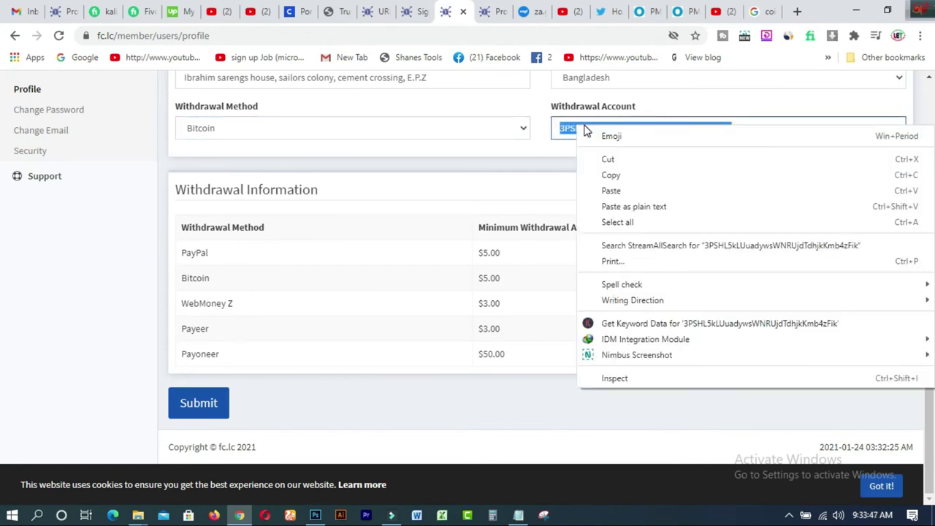
click(617, 189)
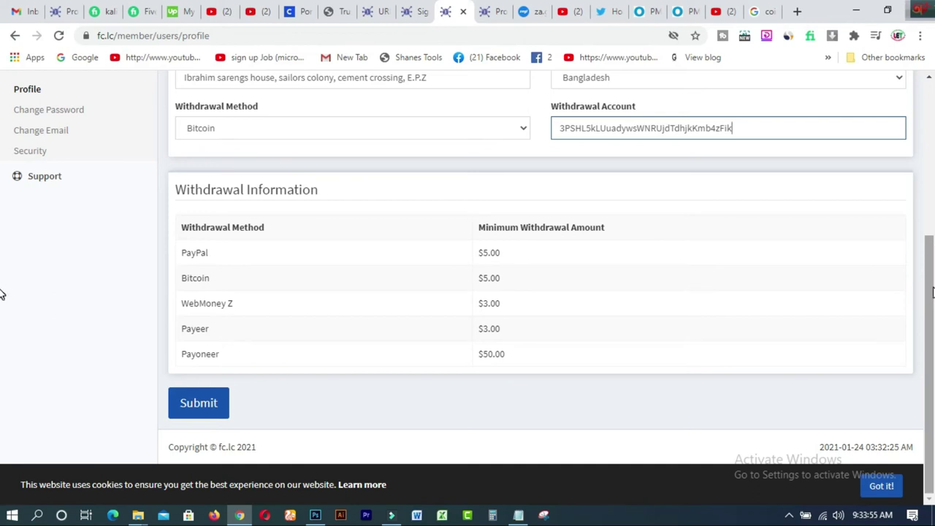
scroll(3, 274, up, 2)
scroll(3, 274, up, 3)
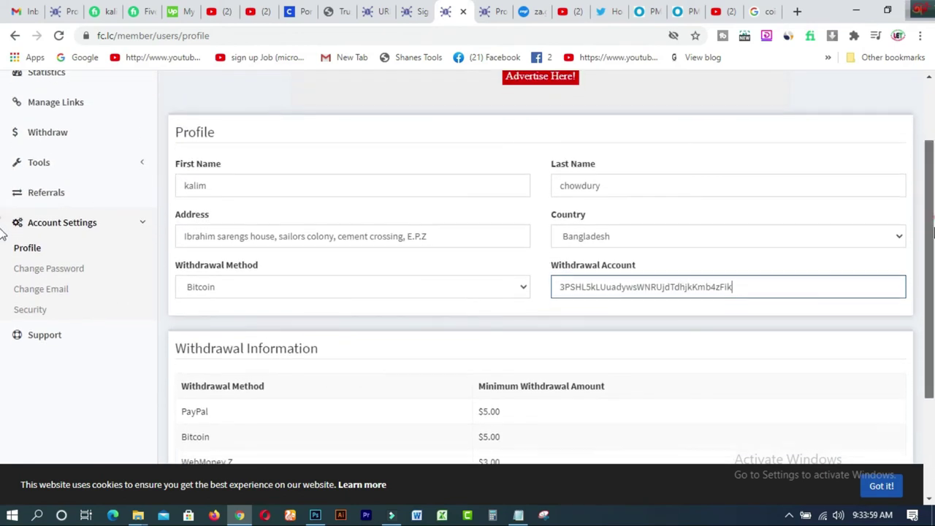
scroll(4, 285, down, 3)
scroll(3, 306, down, 1)
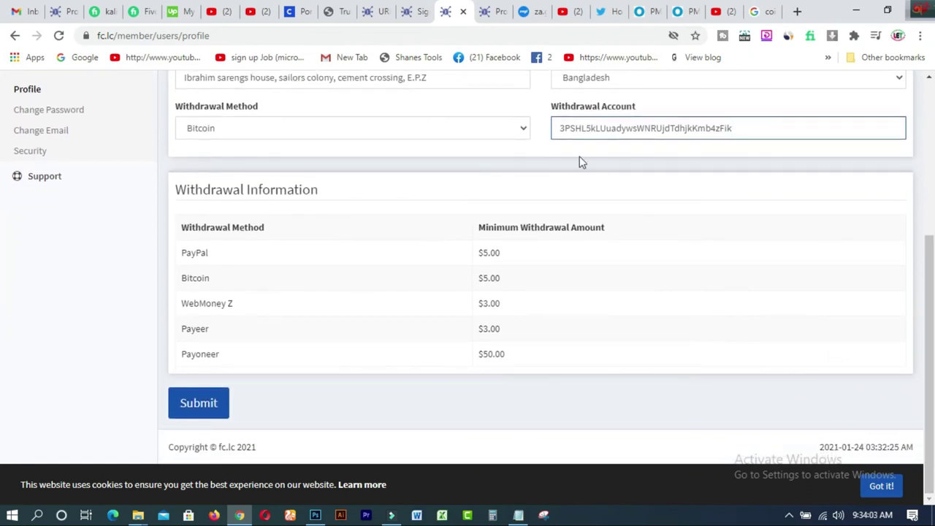
Set the withdrawal method to Payeer and select the whole withdrawal account entry.
click(522, 133)
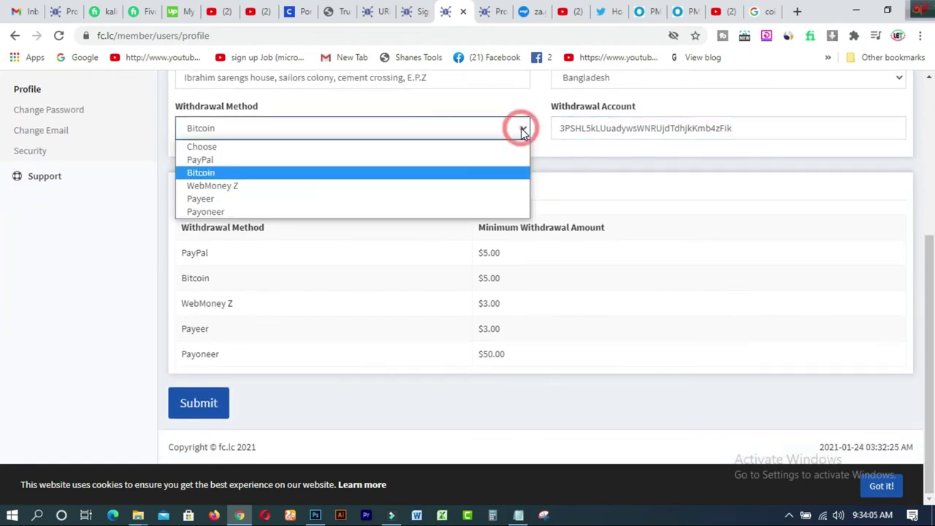
click(183, 198)
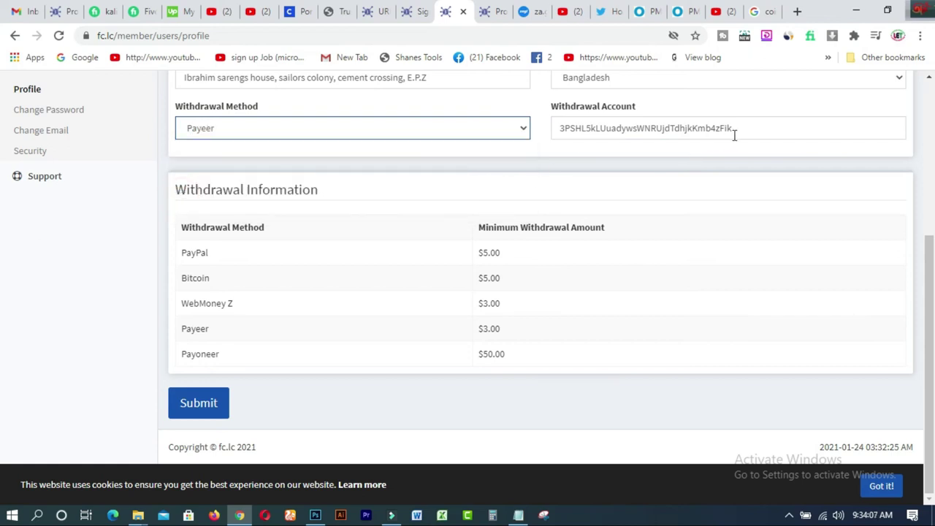
drag(757, 129, 560, 132)
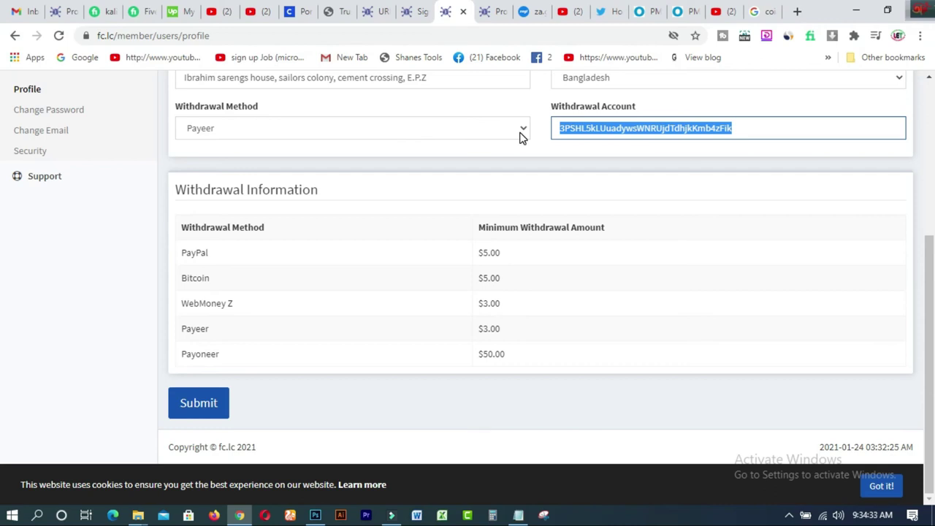
Switch to cashwalletbd and set up an exchange of 1 Payeer USD into Bkash Personal BDT.
click(339, 16)
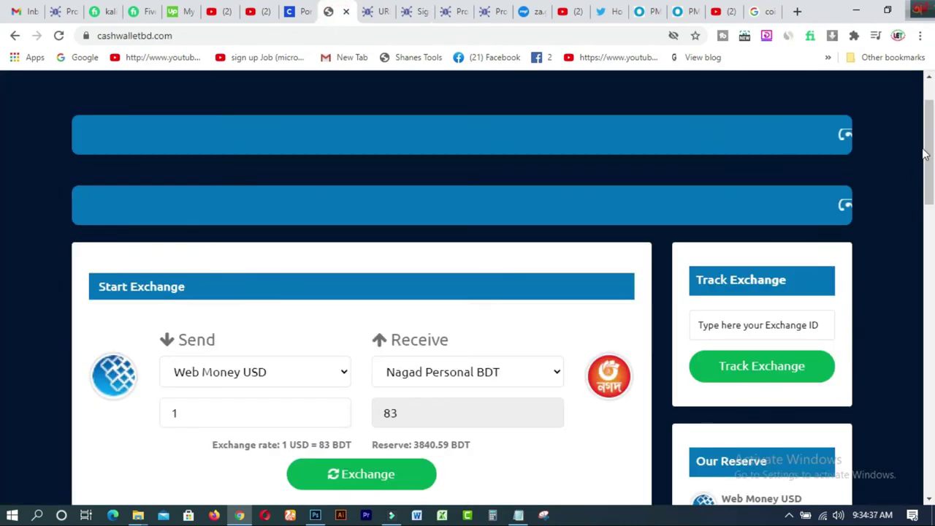
click(927, 132)
drag(928, 132, 930, 178)
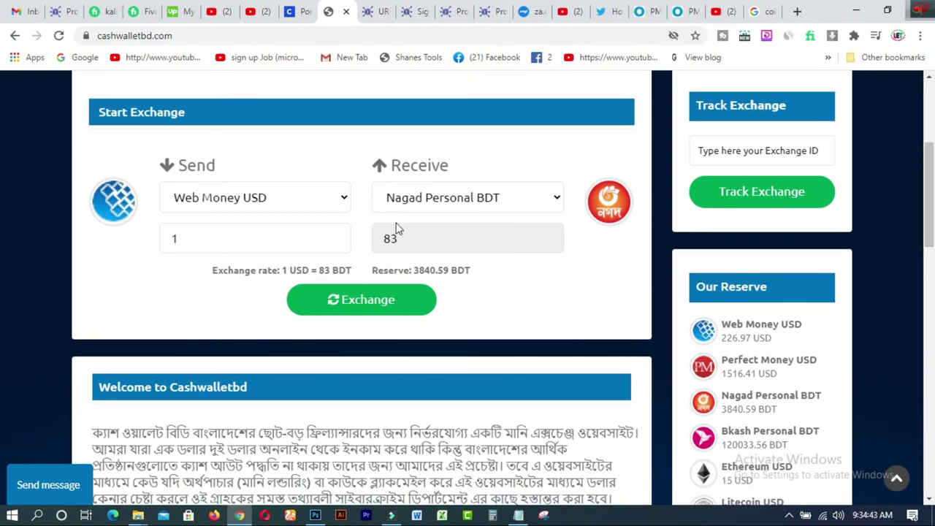
click(343, 203)
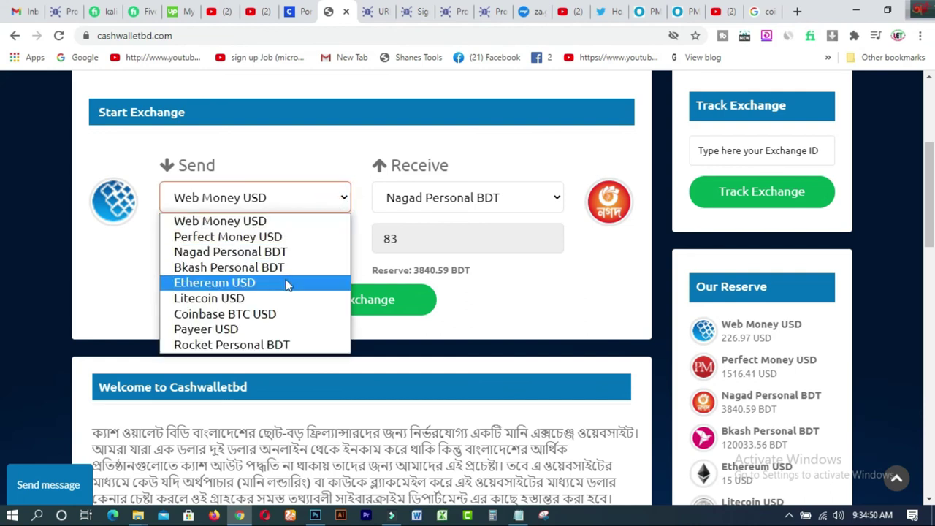
click(234, 330)
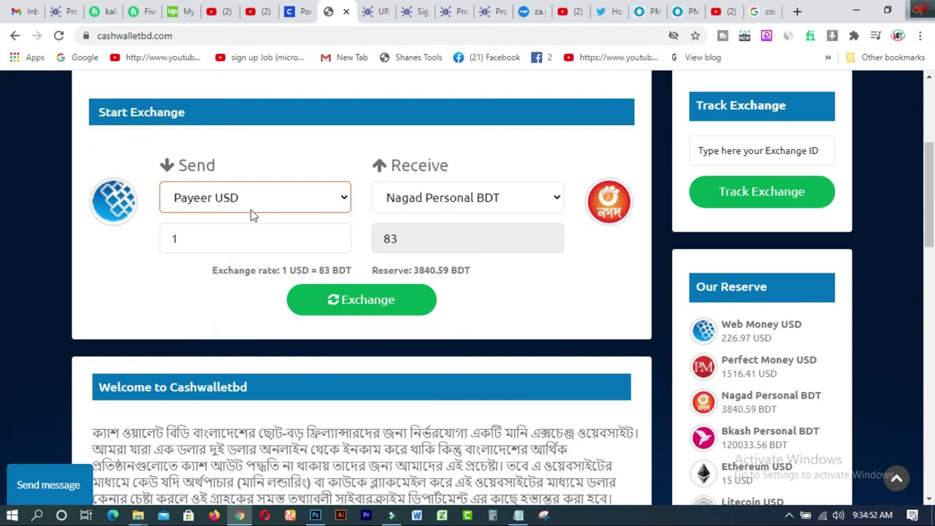
click(175, 241)
double_click(168, 245)
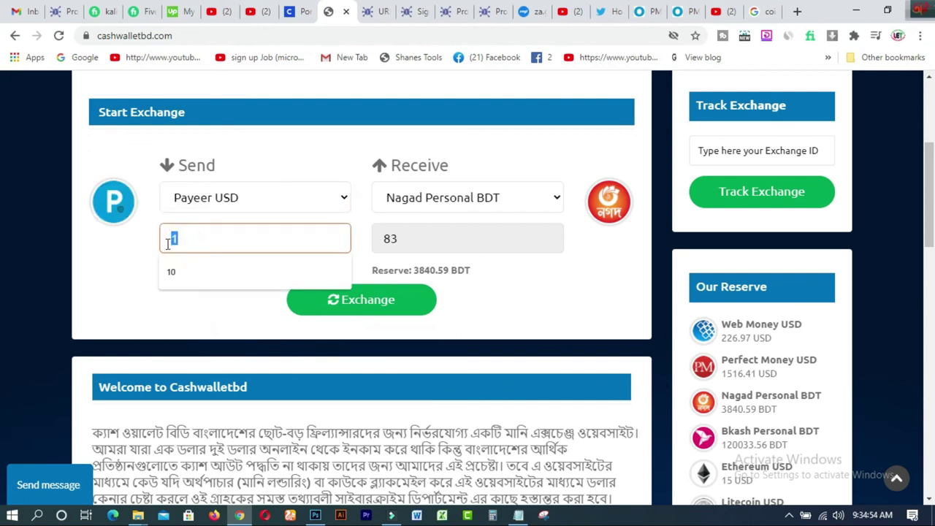
click(417, 207)
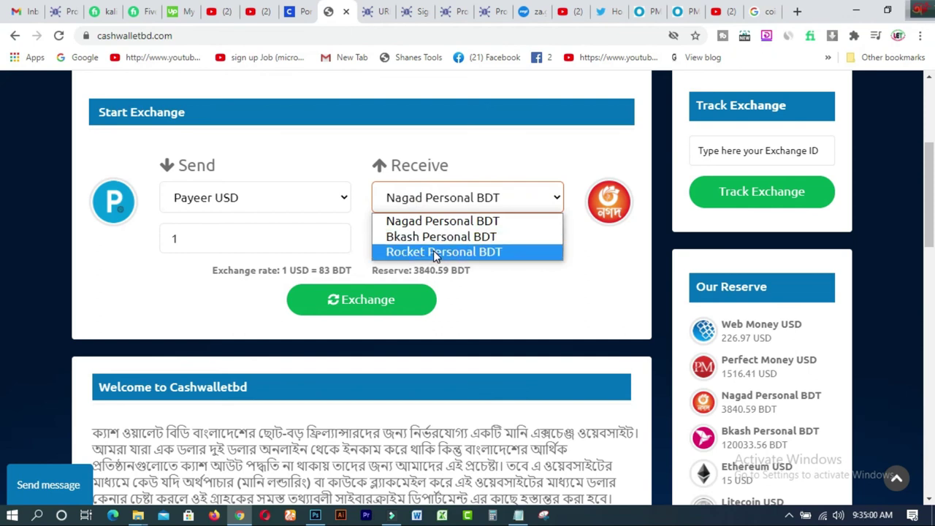
click(420, 236)
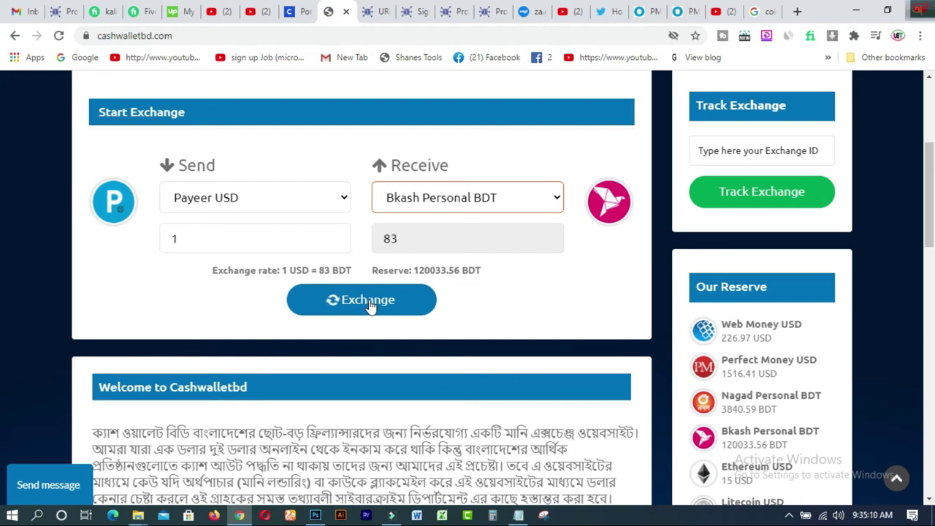
Check the Coinbase wallet briefly, then return to cashwalletbd and view its login and account creation options.
click(293, 11)
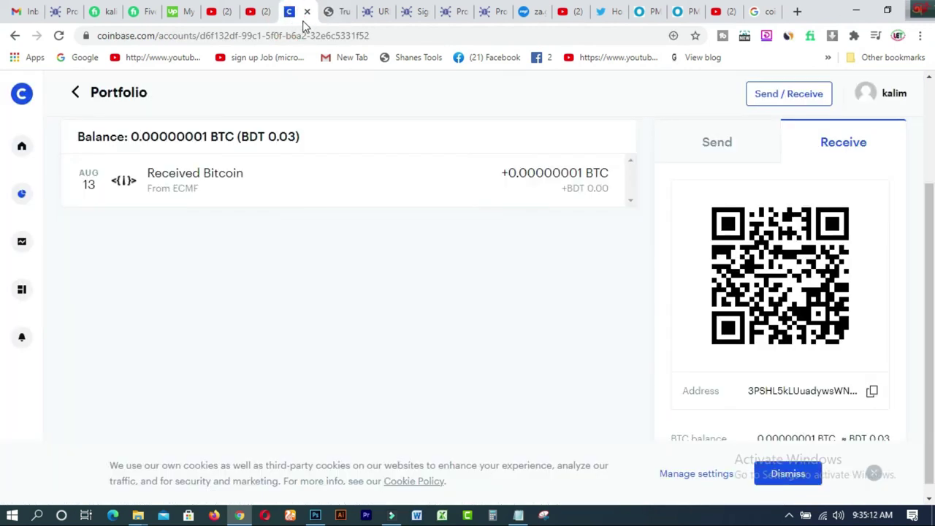
click(332, 16)
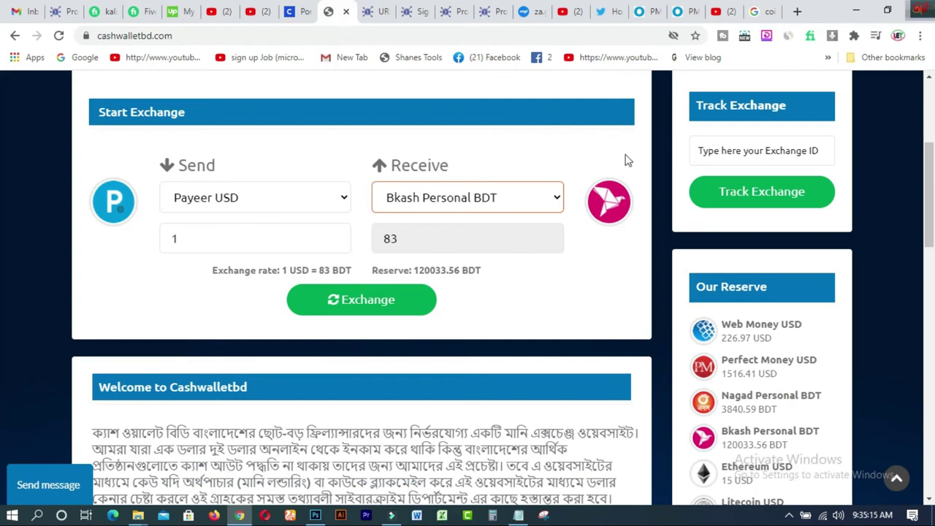
drag(931, 185, 932, 130)
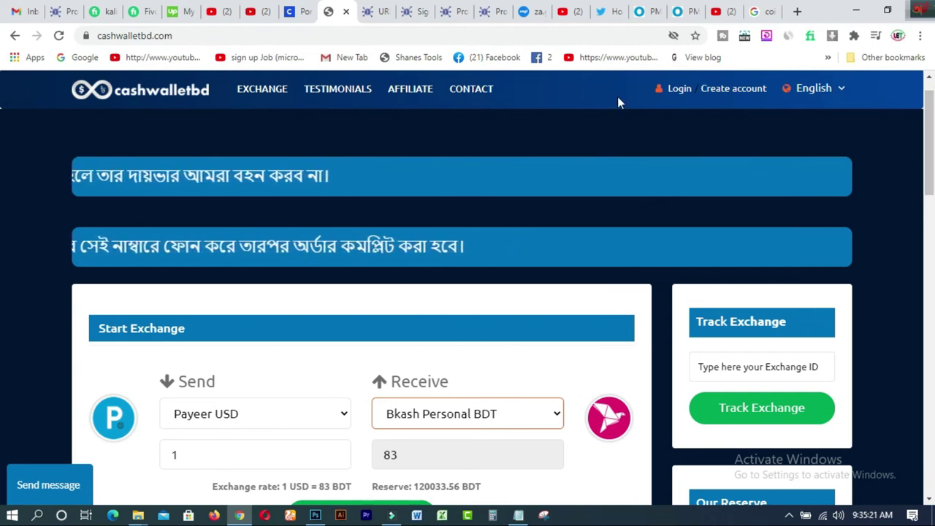
Switch to the za.gl link shortener's homepage and look through it down to the supported payment methods.
click(535, 18)
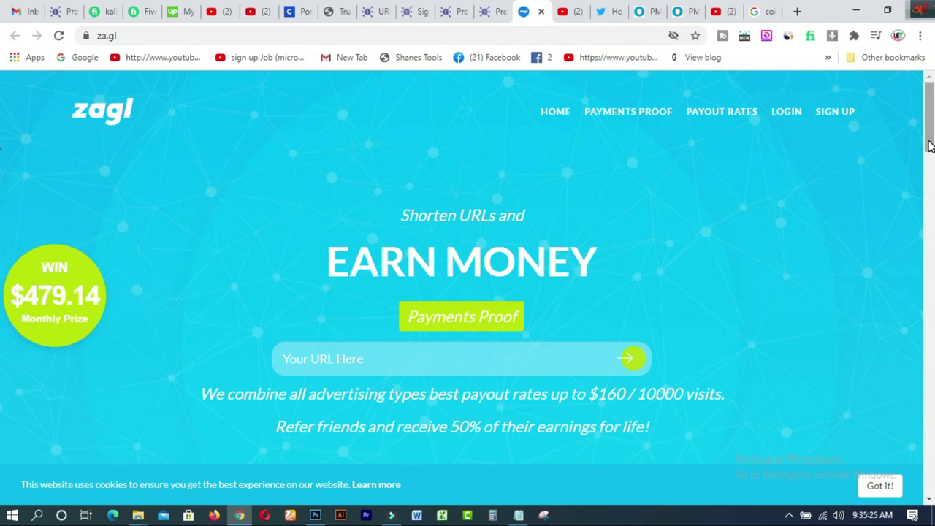
drag(928, 140, 928, 482)
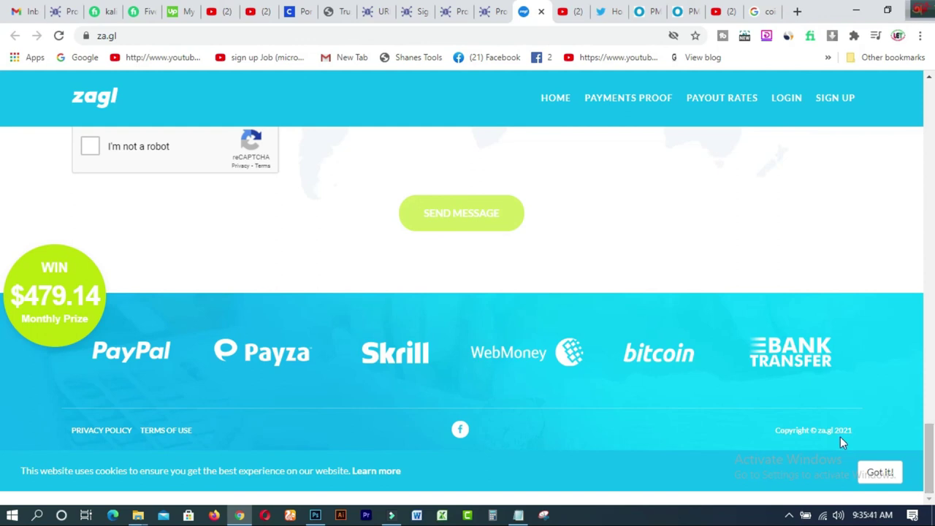
drag(928, 440, 2, 93)
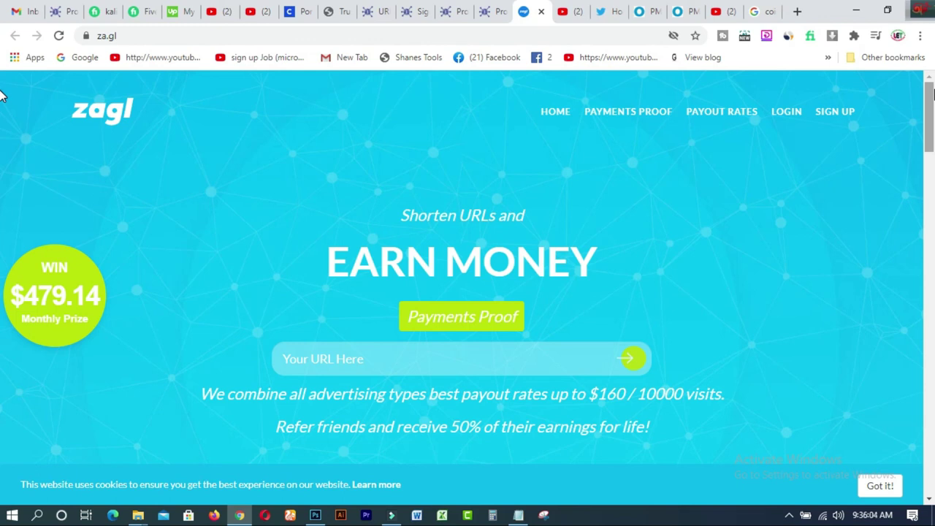
Switch to the learning & earning tube channel on YouTube and browse its uploaded videos up to the newest.
click(568, 16)
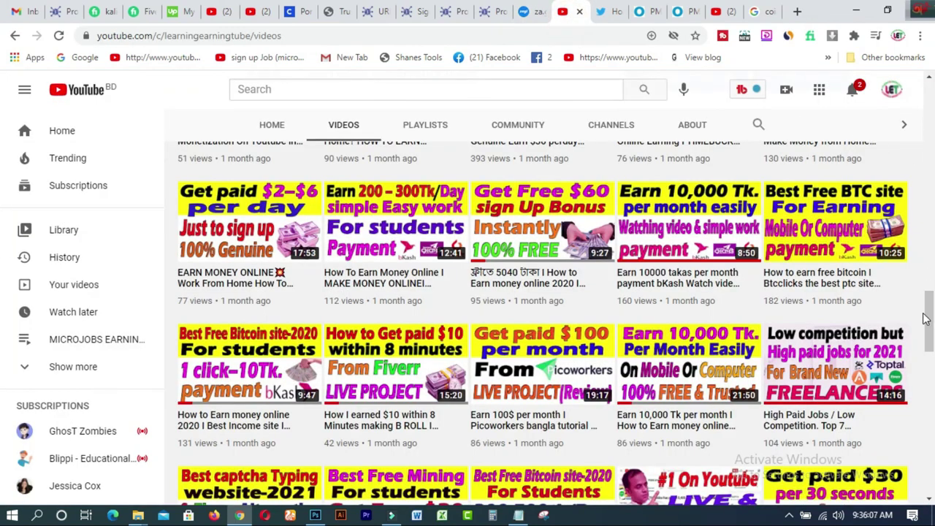
scroll(929, 304, up, 2)
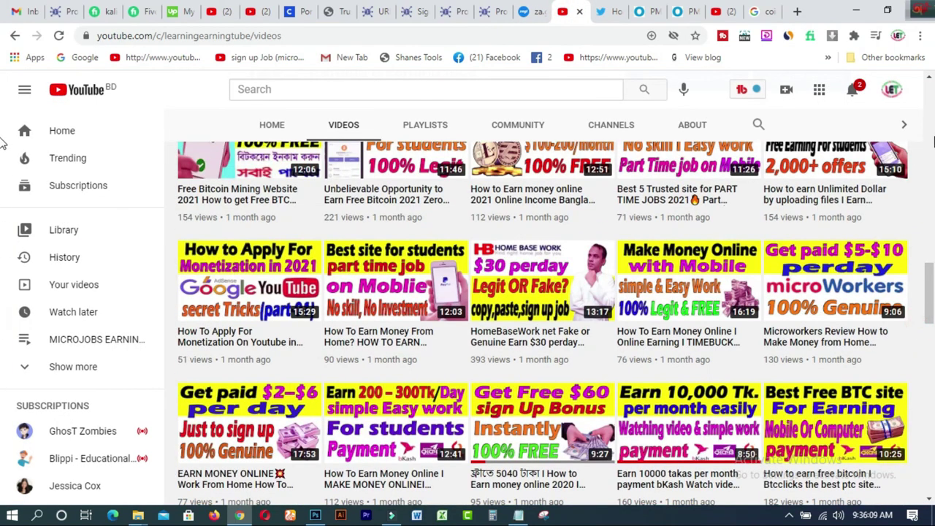
scroll(2, 199, up, 8)
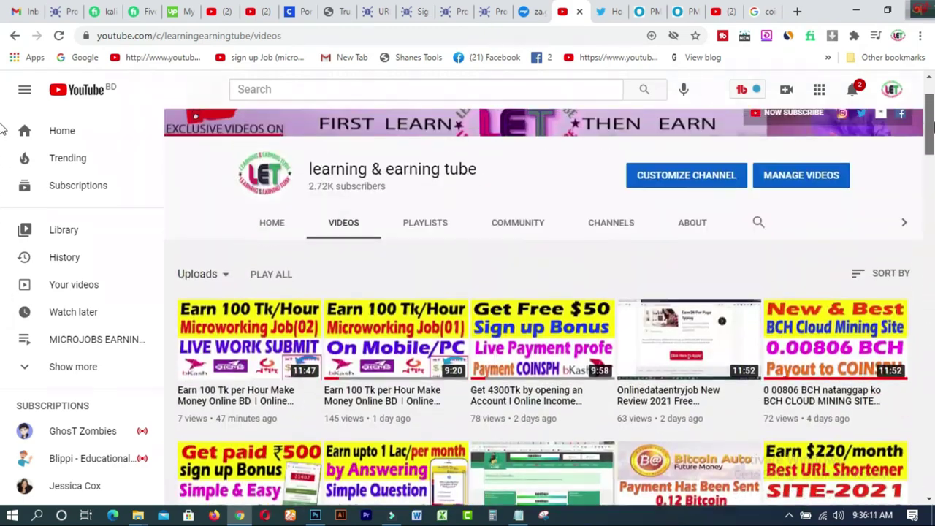